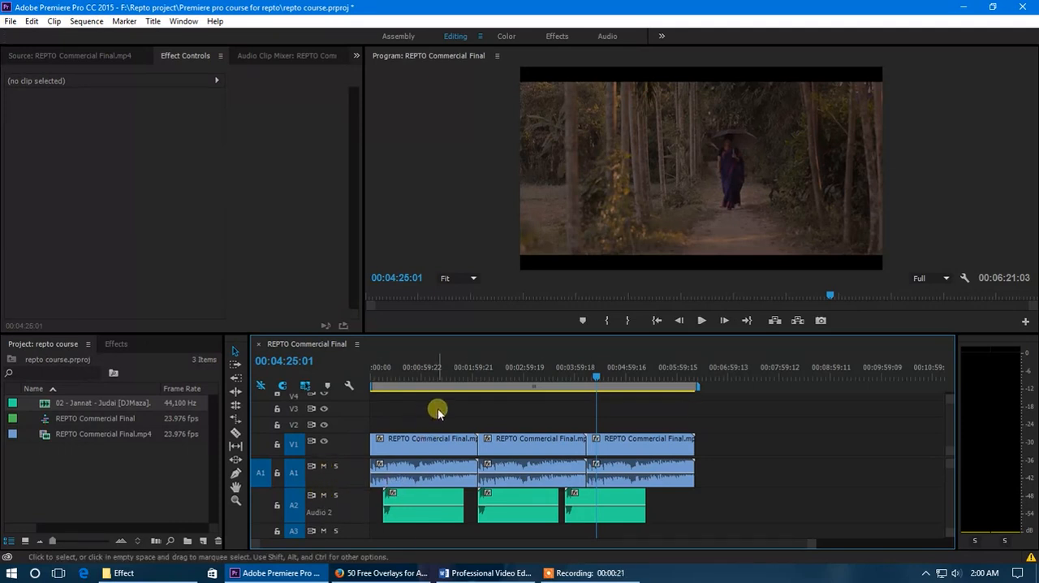
# Move the playhead to 00:00:48:18 and, after trying shorter ranges, extend the work area over all three video clips
pyautogui.click(412, 370)
pyautogui.moveTo(698, 388); pyautogui.dragTo(590, 389)
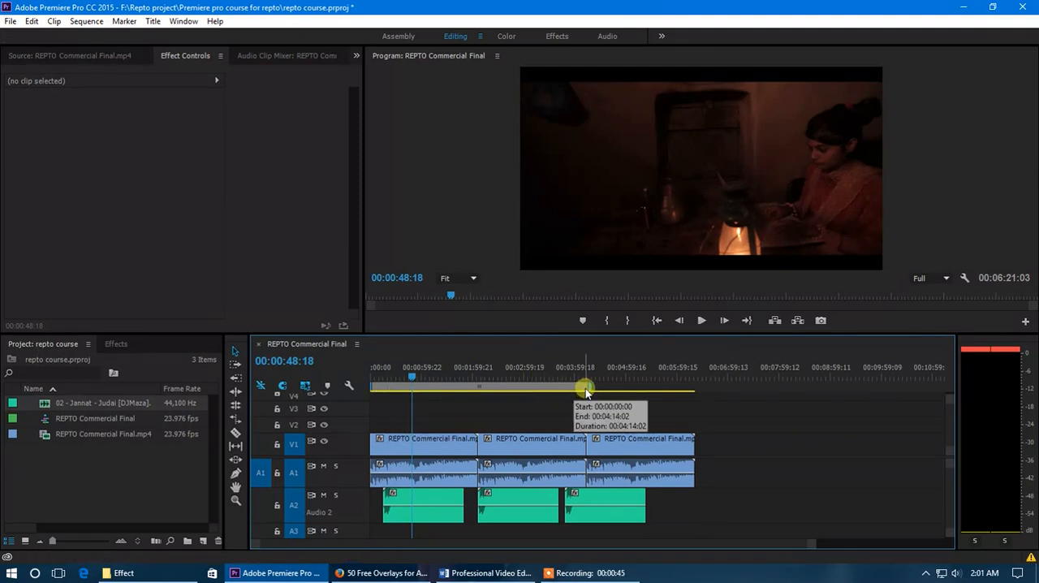
pyautogui.moveTo(581, 389); pyautogui.dragTo(430, 390)
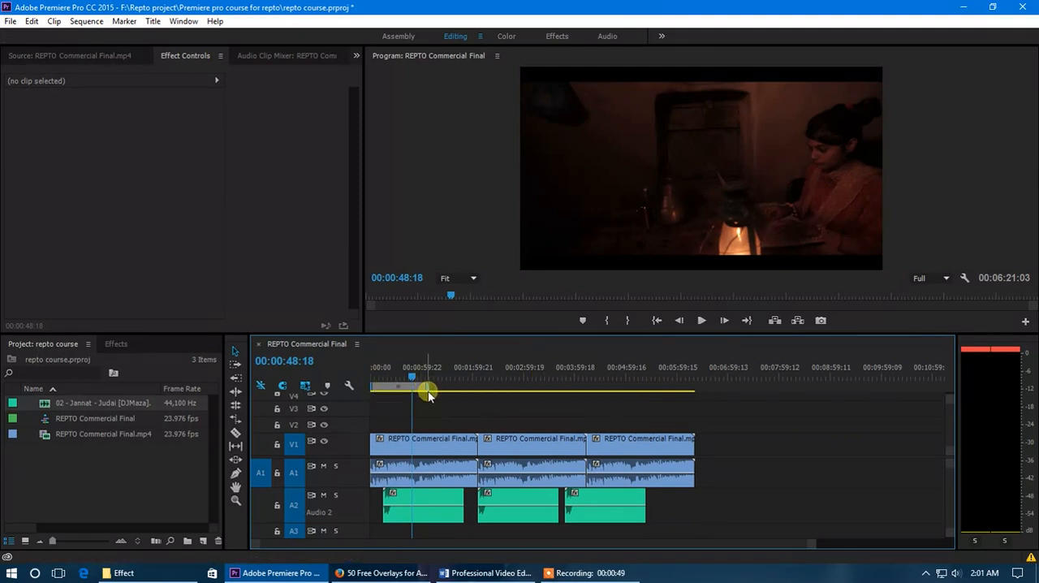
pyautogui.moveTo(426, 385); pyautogui.dragTo(693, 405)
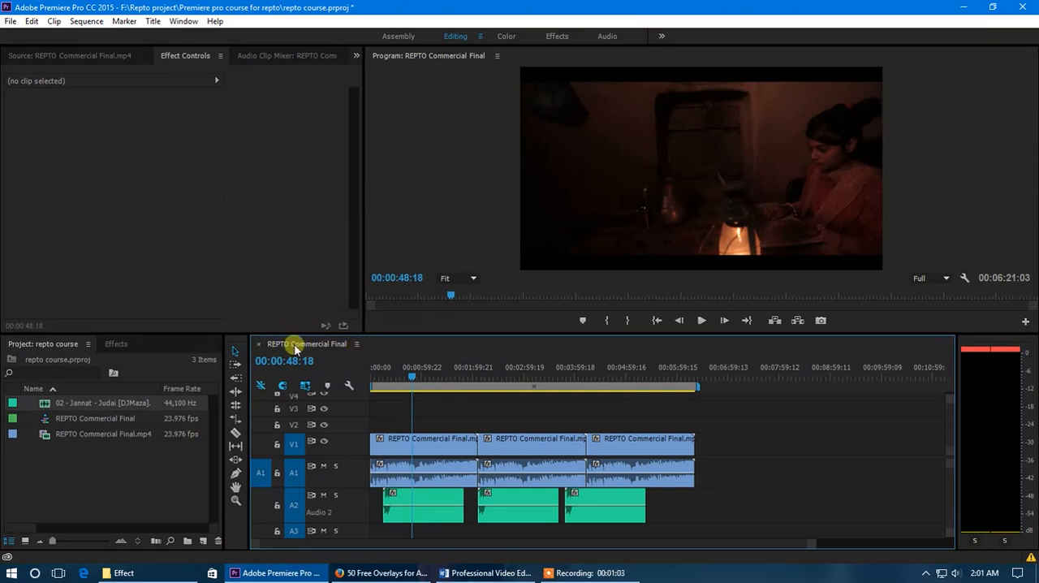
# Turn the timeline's Work Area Bar off and back on
pyautogui.click(357, 345)
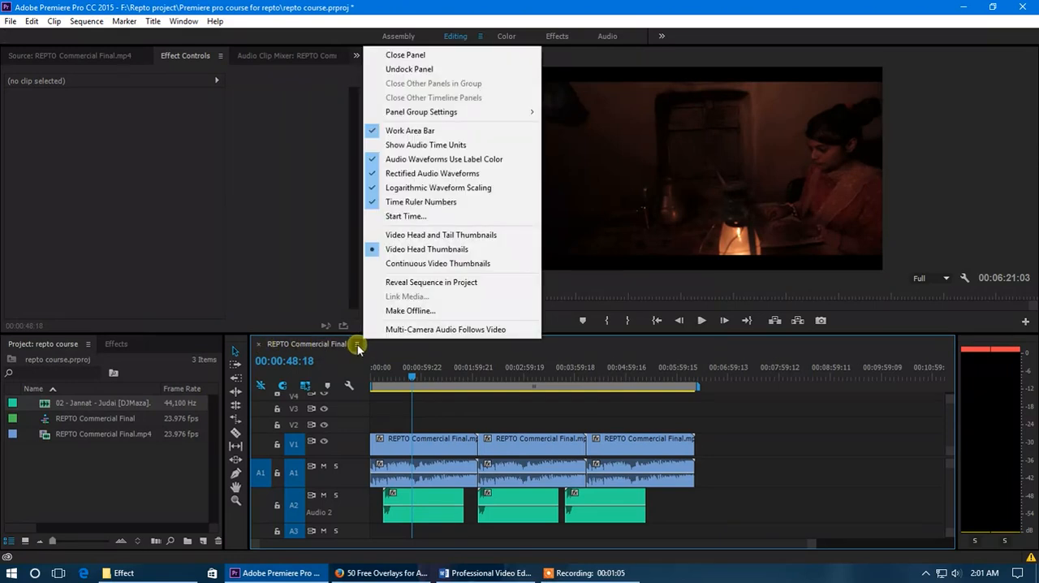
pyautogui.click(418, 132)
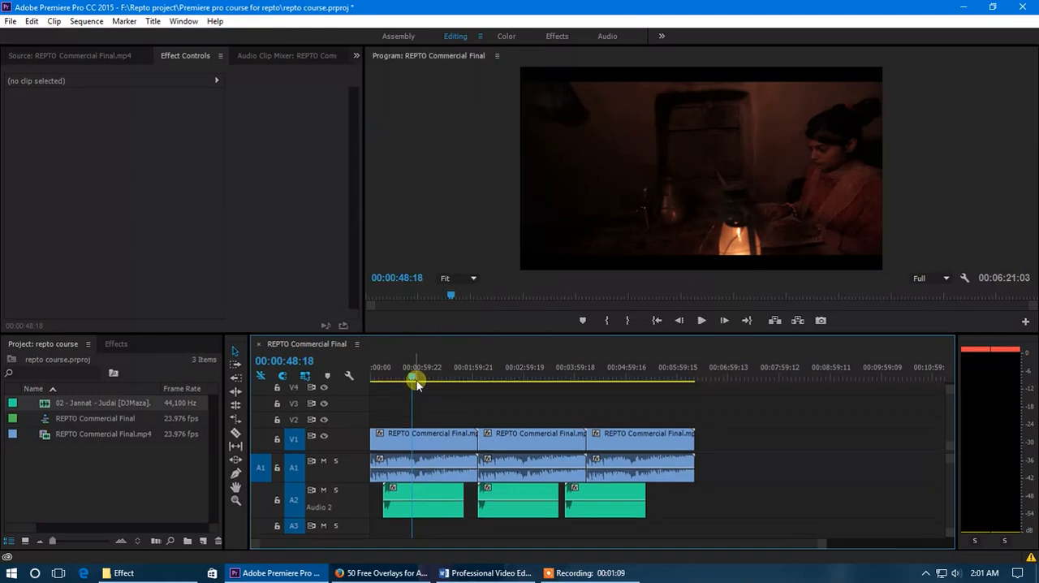
pyautogui.click(356, 344)
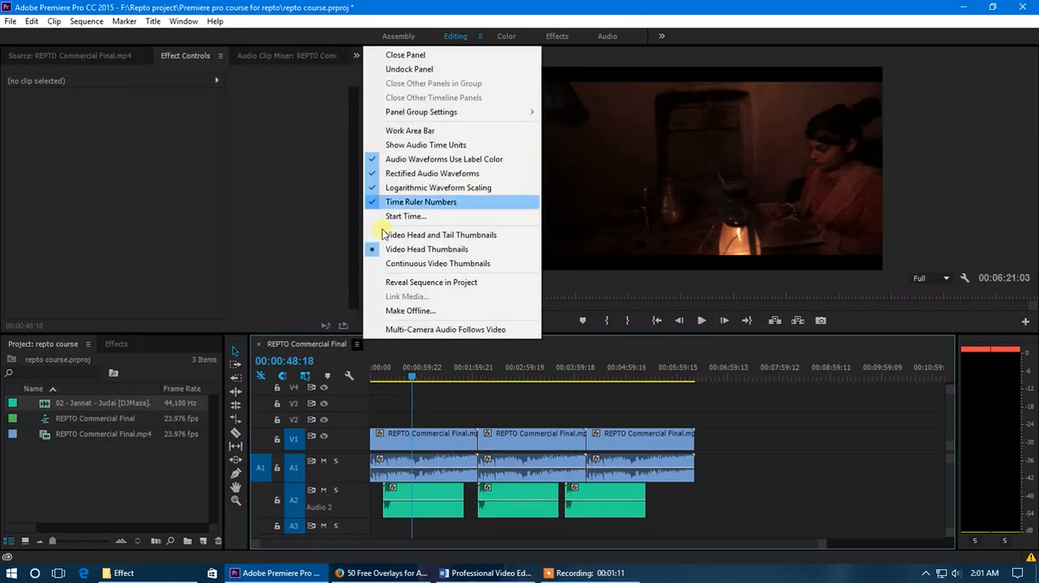
pyautogui.click(403, 131)
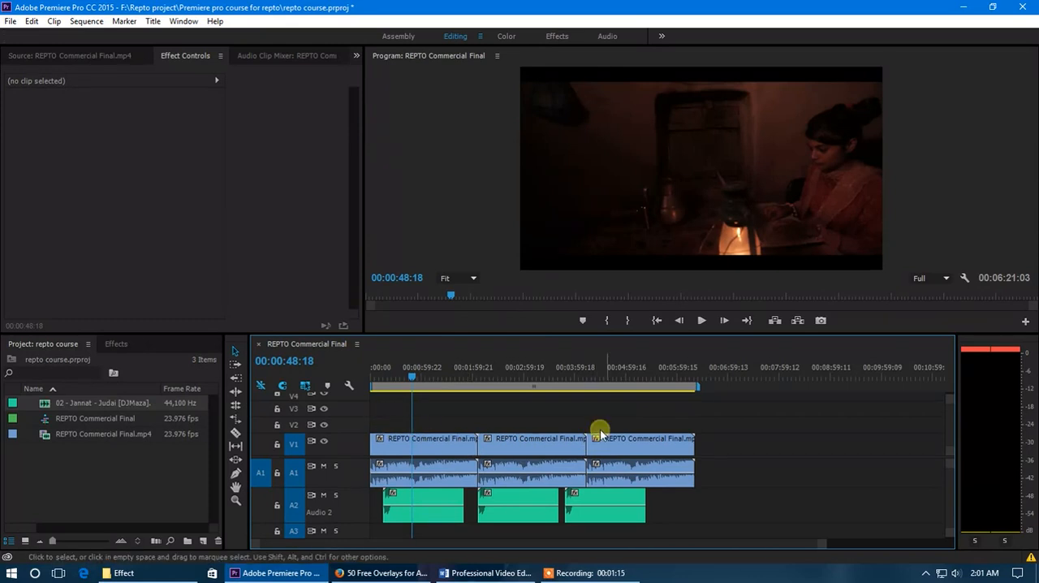
# Make the REPTO Commercial Final timeline active and open the media export settings for it
pyautogui.press('-')
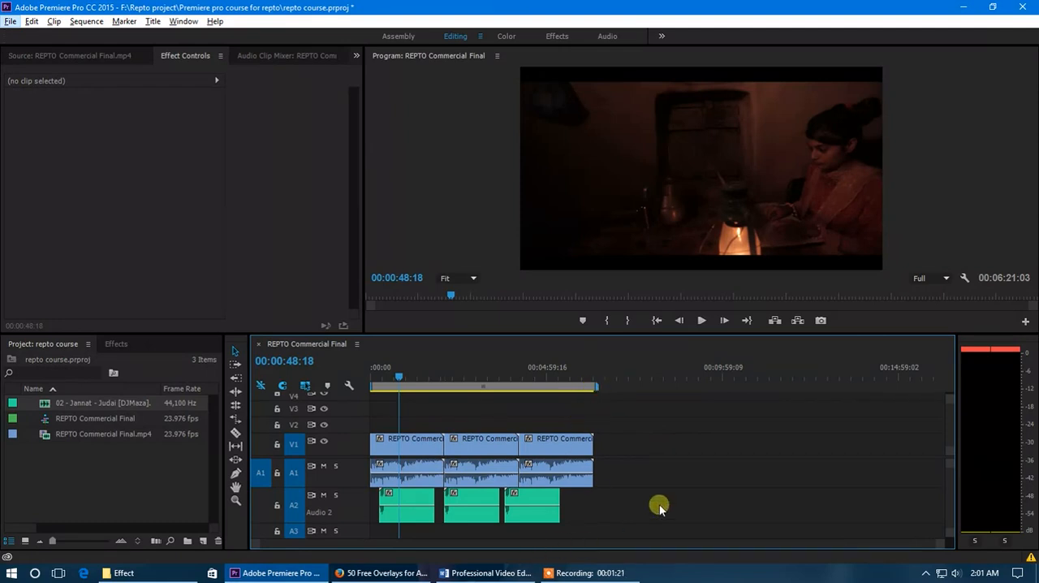
pyautogui.moveTo(940, 544); pyautogui.dragTo(820, 544)
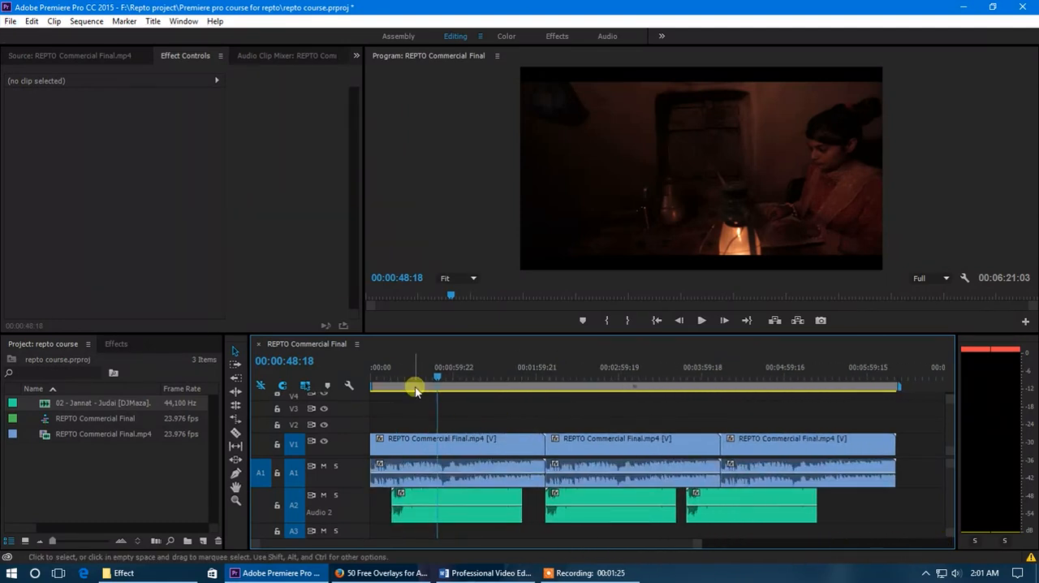
pyautogui.click(9, 22)
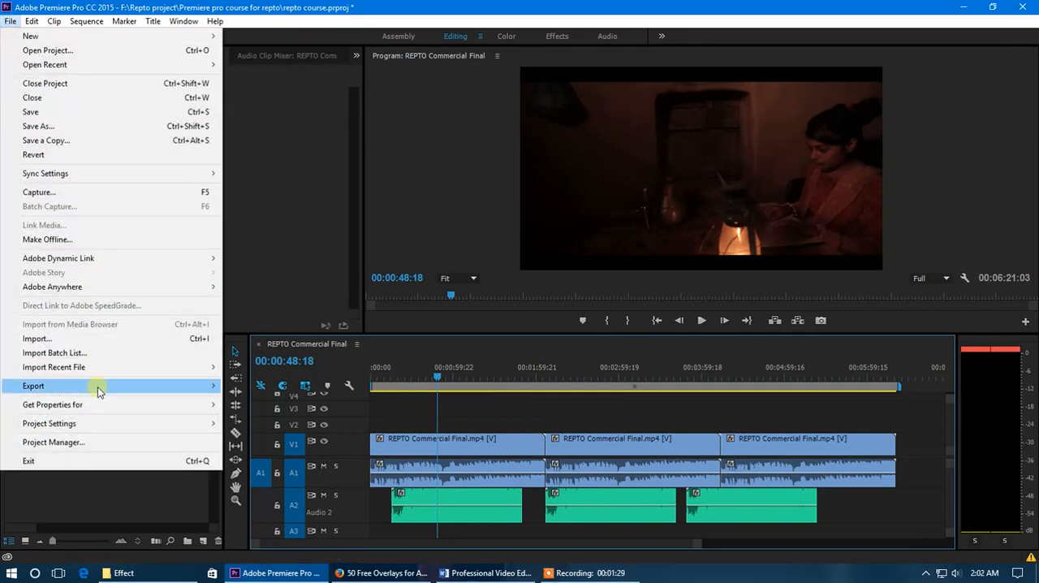
pyautogui.moveTo(97, 387)
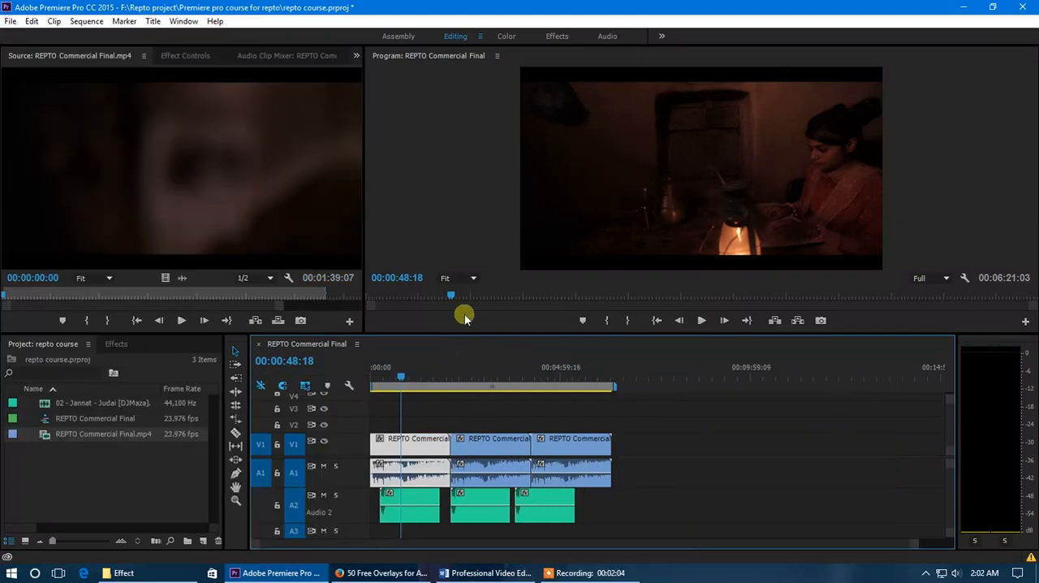
pyautogui.click(181, 485)
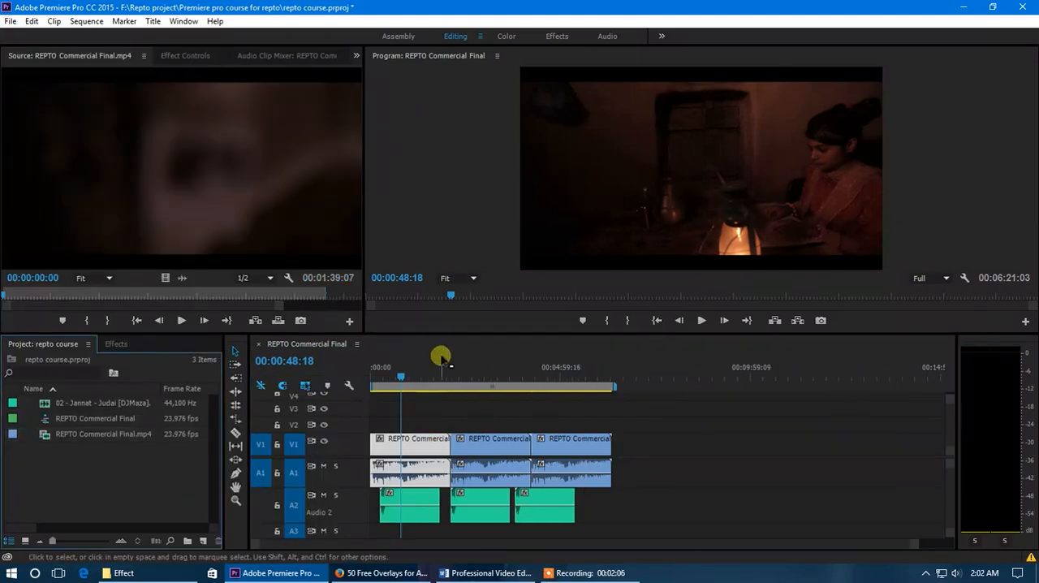
pyautogui.click(398, 342)
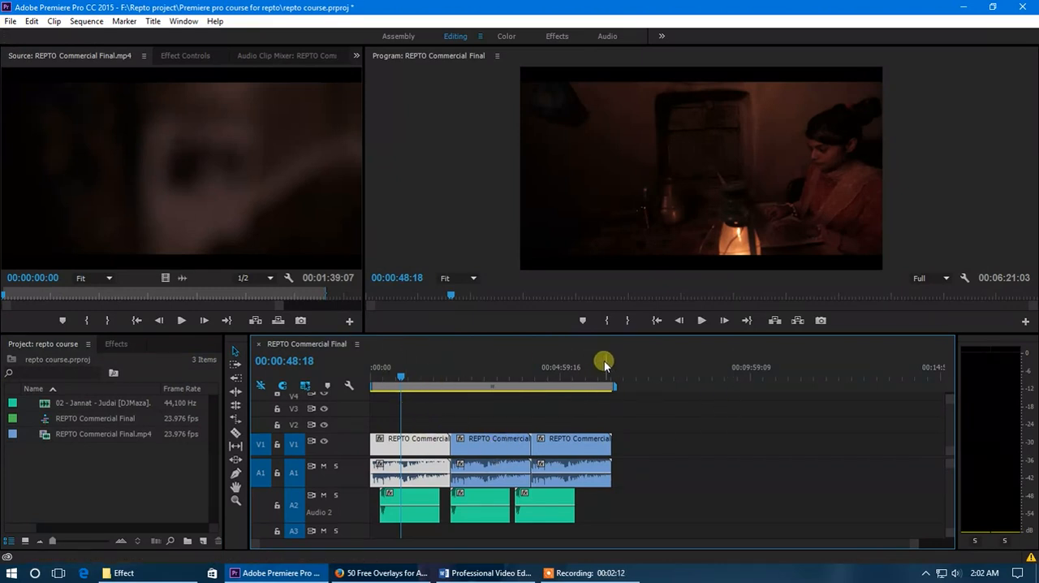
pyautogui.click(11, 22)
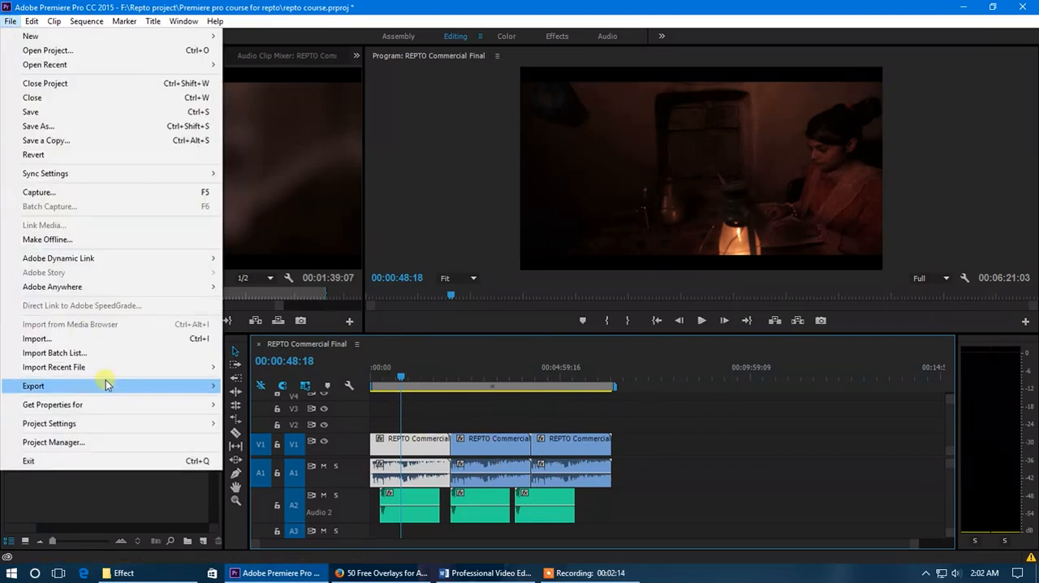
pyautogui.moveTo(108, 383)
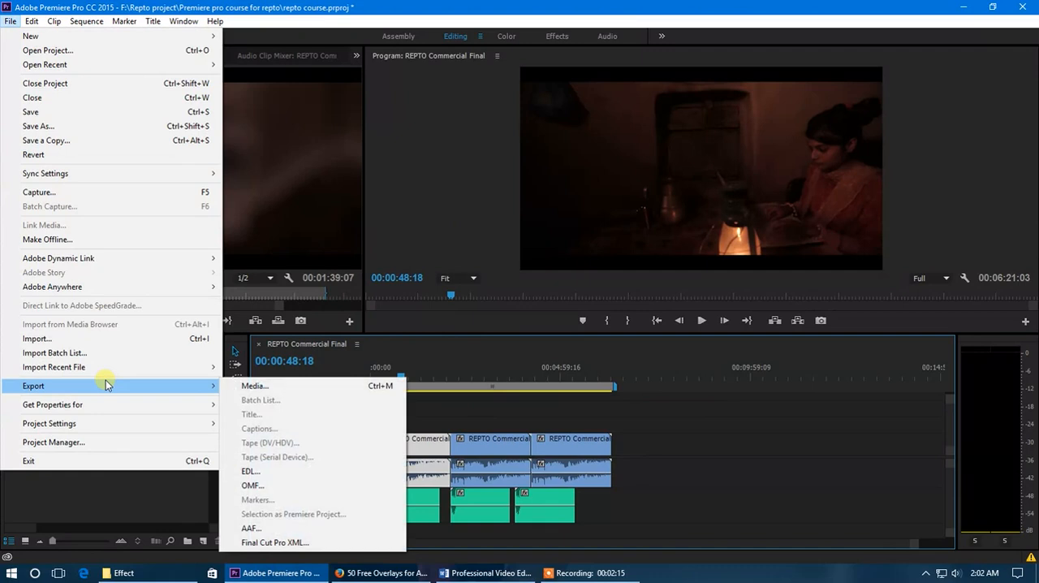
pyautogui.click(255, 386)
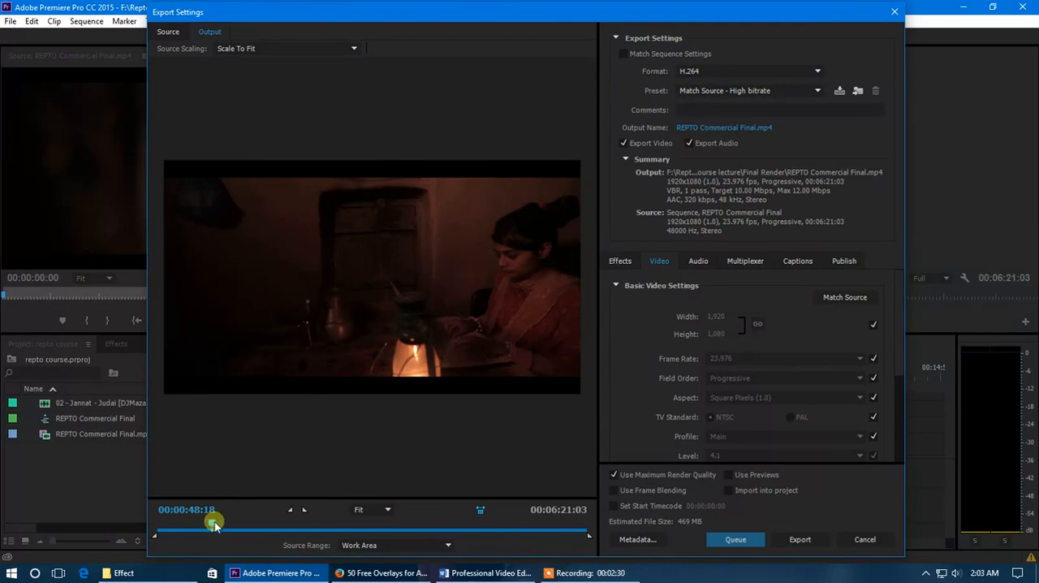
# Scrub the export preview to 00:03:42:22 and check the available preview zoom levels
pyautogui.moveTo(210, 523); pyautogui.dragTo(412, 530)
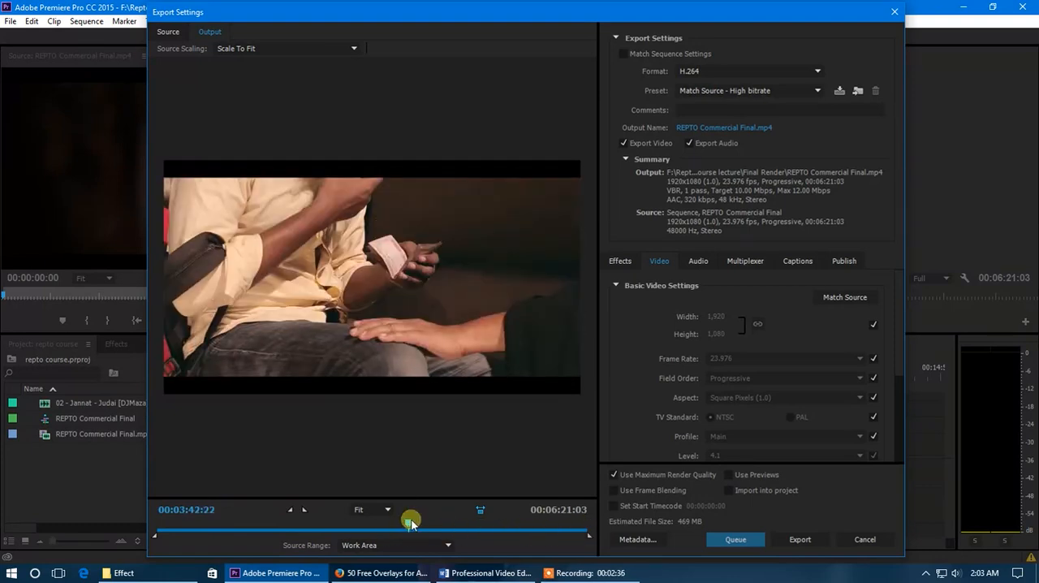
pyautogui.click(376, 511)
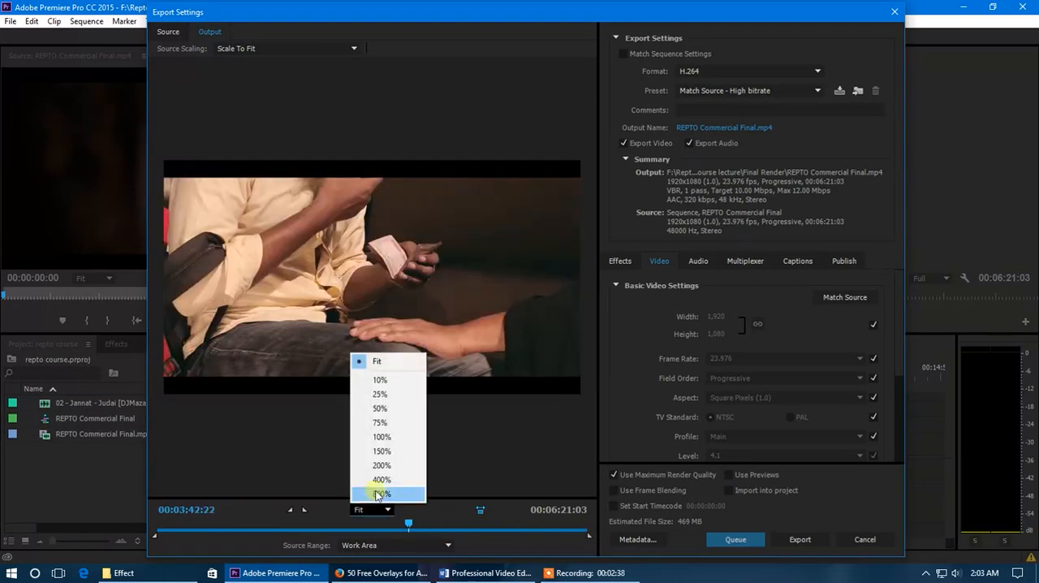
pyautogui.click(249, 514)
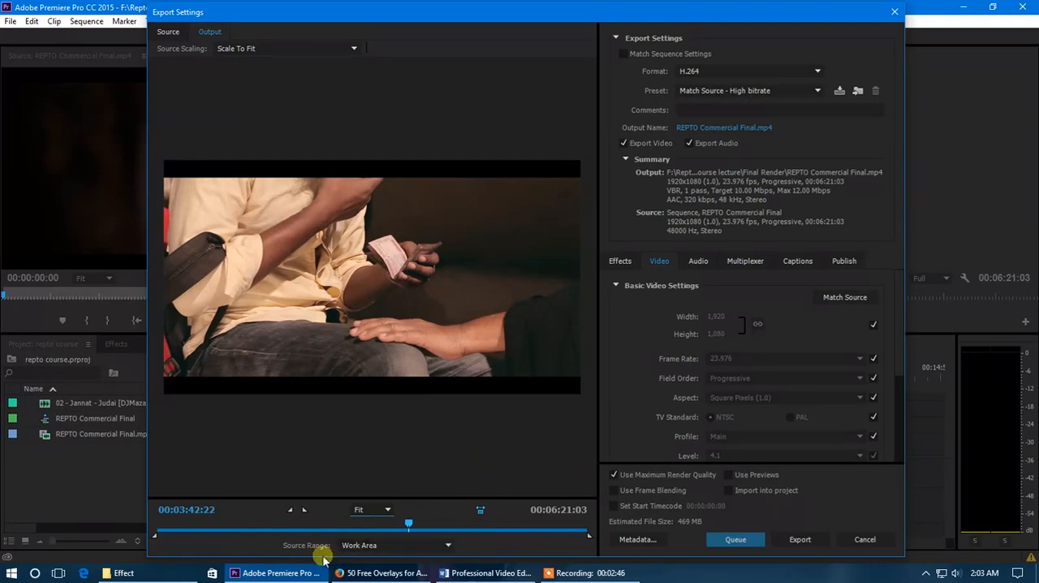
# Switch the export's source range to Entire Sequence, to Sequence In/Out and back to Work Area
pyautogui.click(412, 545)
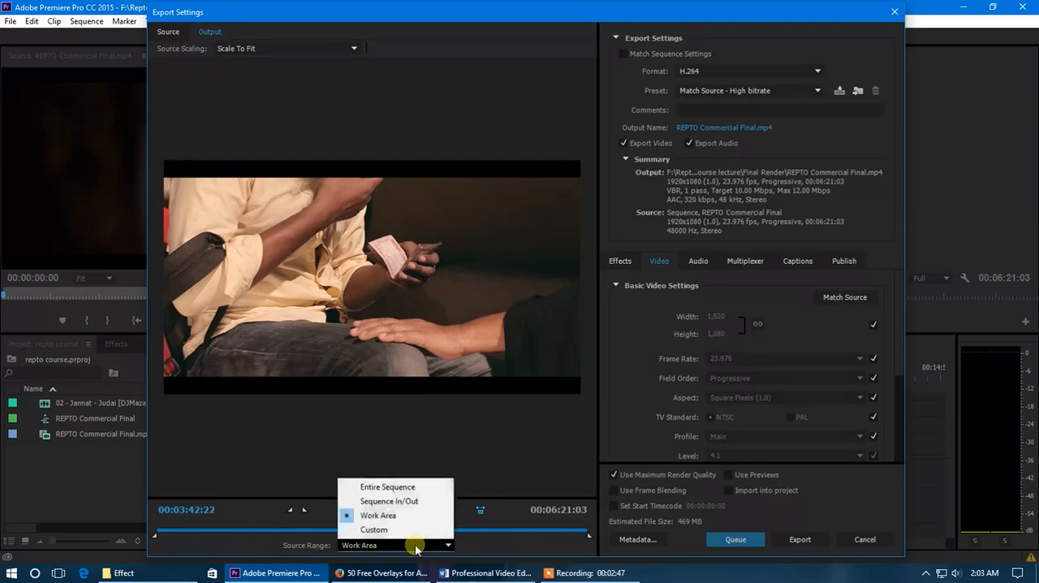
pyautogui.click(400, 488)
pyautogui.click(409, 547)
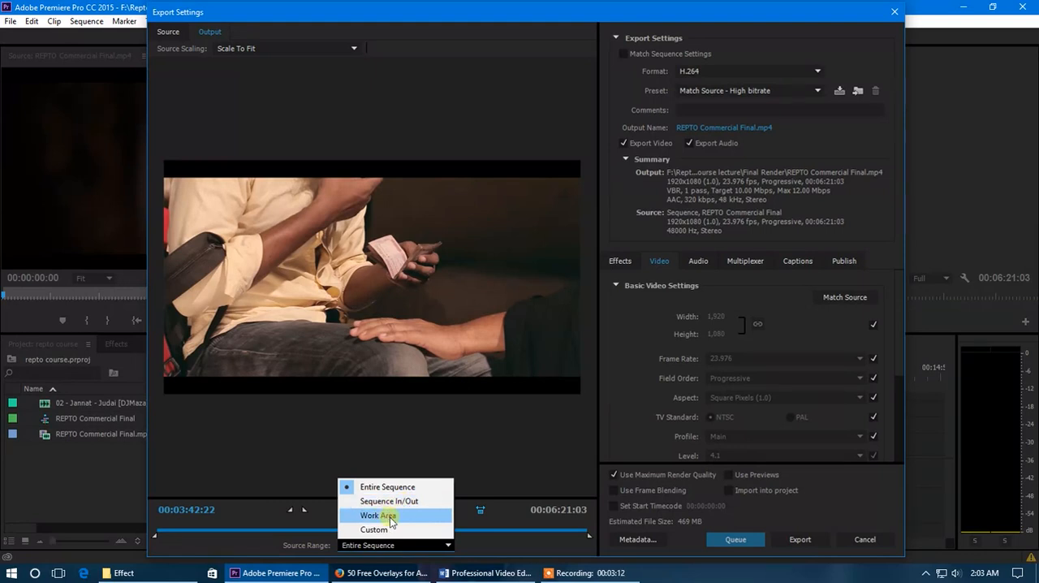
pyautogui.click(389, 501)
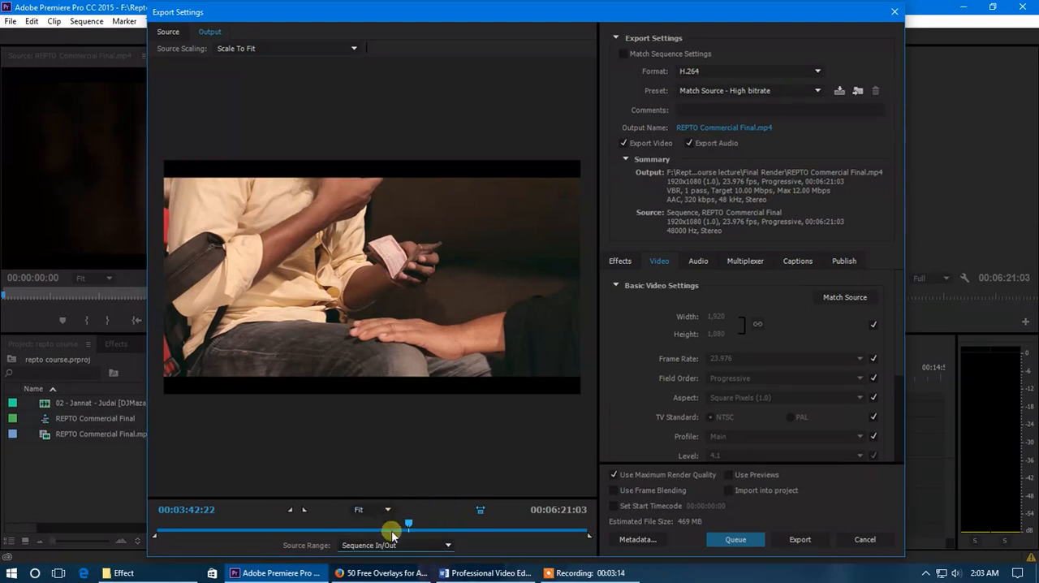
pyautogui.click(392, 544)
pyautogui.click(392, 516)
pyautogui.click(385, 544)
pyautogui.click(383, 520)
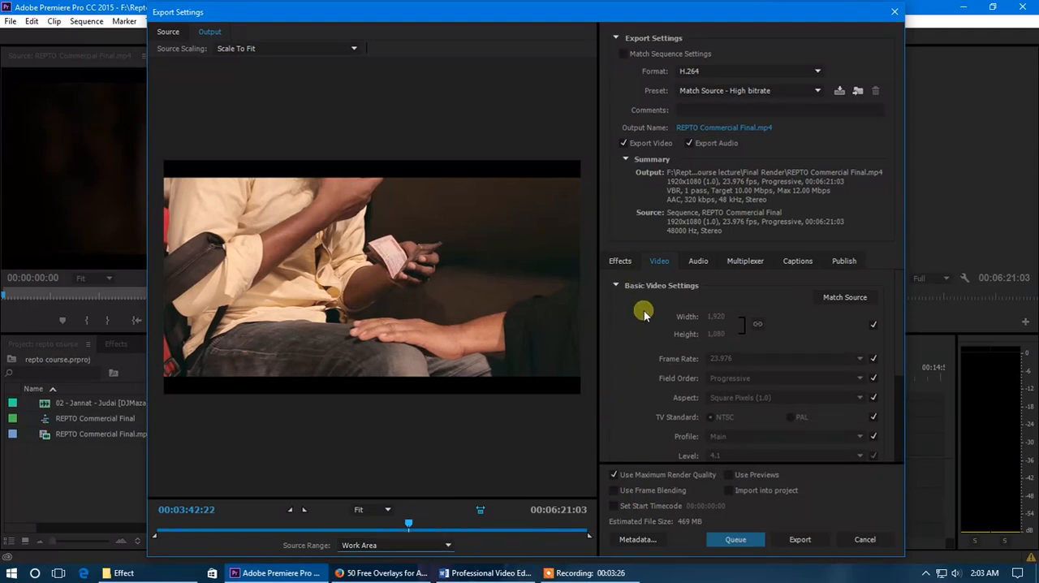
# Toggle Match Sequence Settings on and back off, and choose H.264 as the export format
pyautogui.click(624, 54)
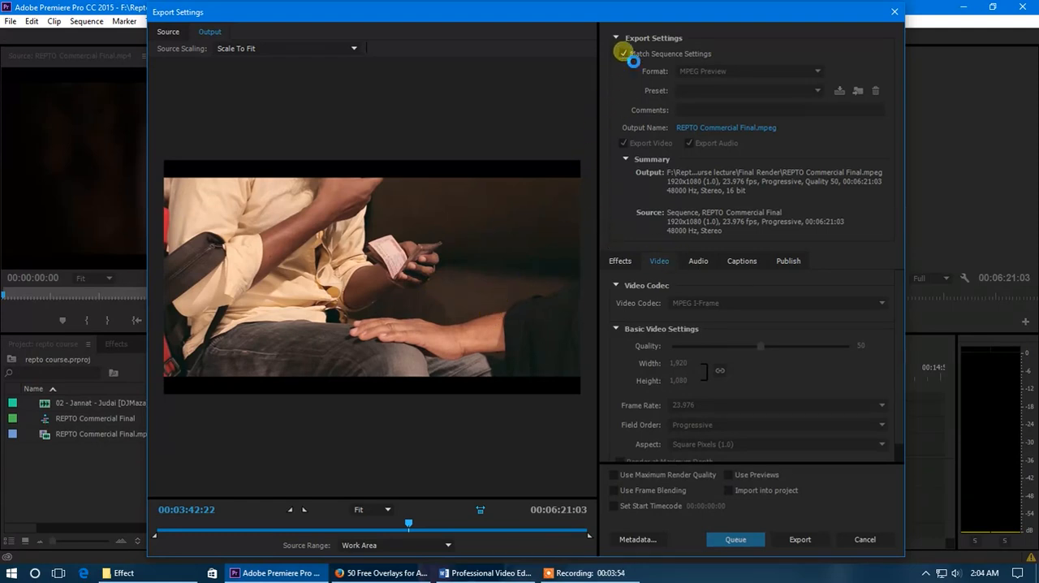
pyautogui.click(623, 54)
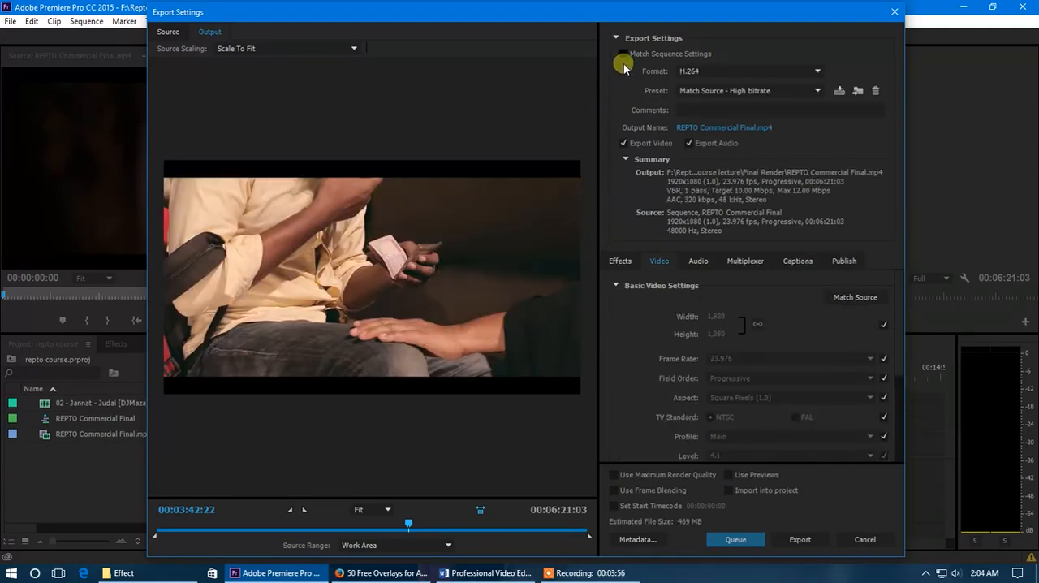
pyautogui.click(736, 73)
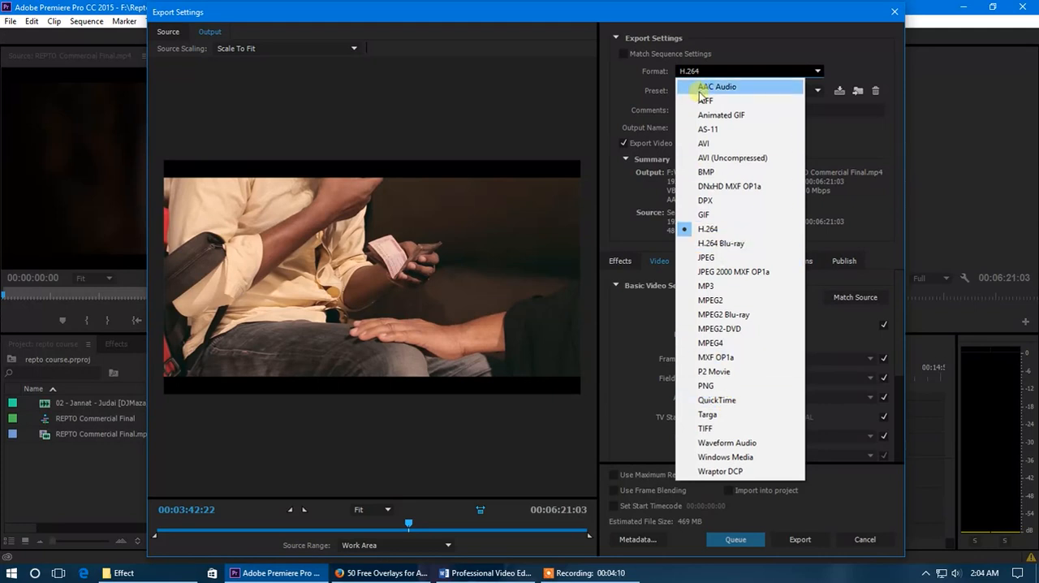
pyautogui.click(632, 75)
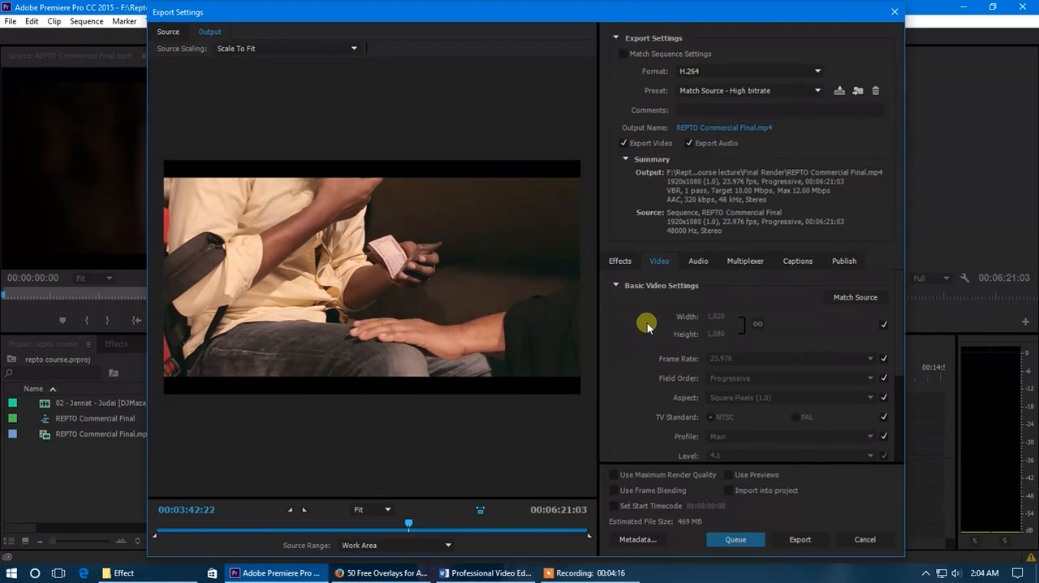
pyautogui.click(713, 73)
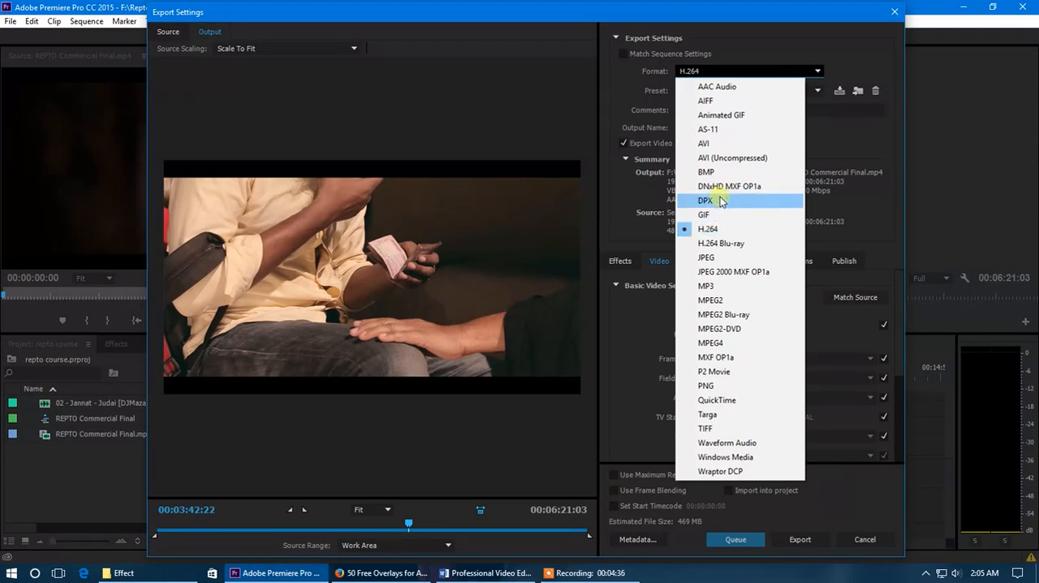
pyautogui.click(710, 231)
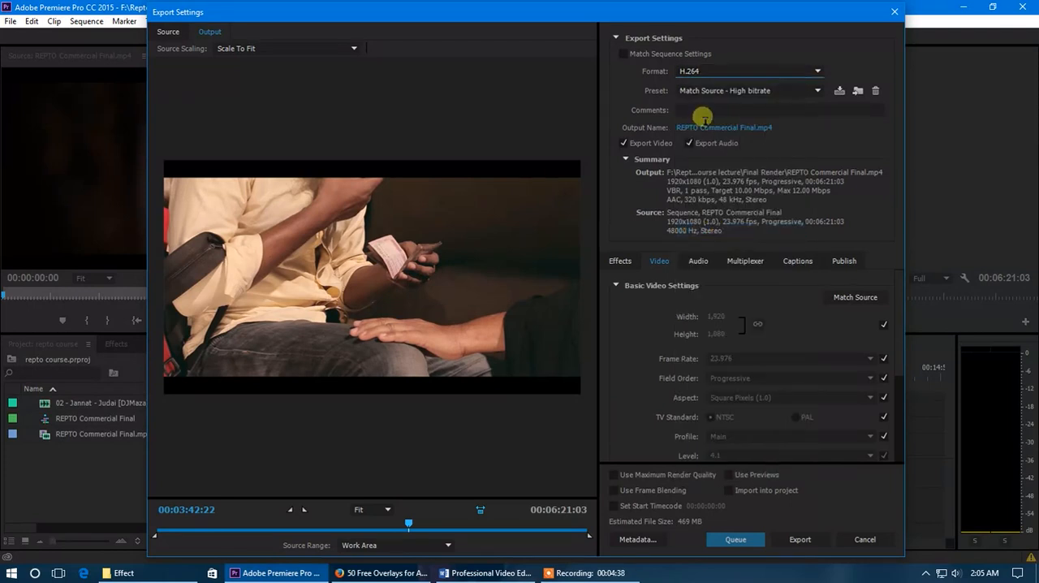
pyautogui.click(722, 70)
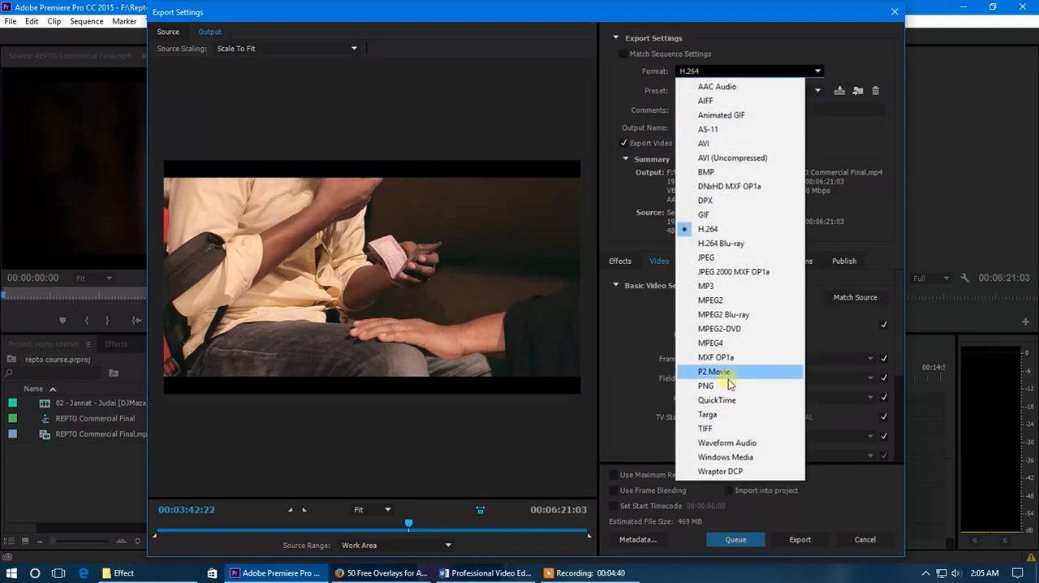
pyautogui.click(727, 53)
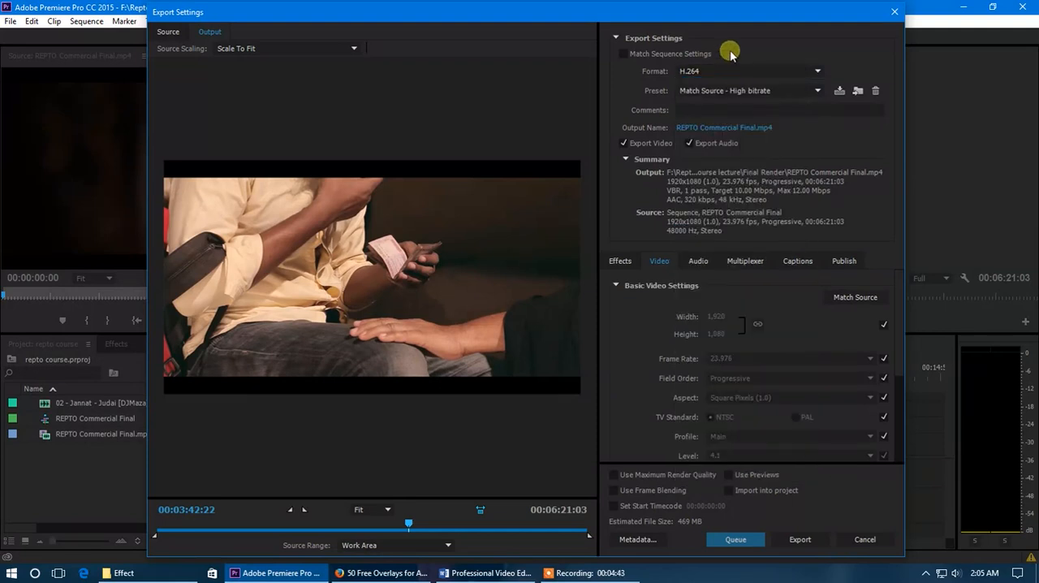
# Browse the H.264 export presets and keep Match Source - High bitrate
pyautogui.click(791, 91)
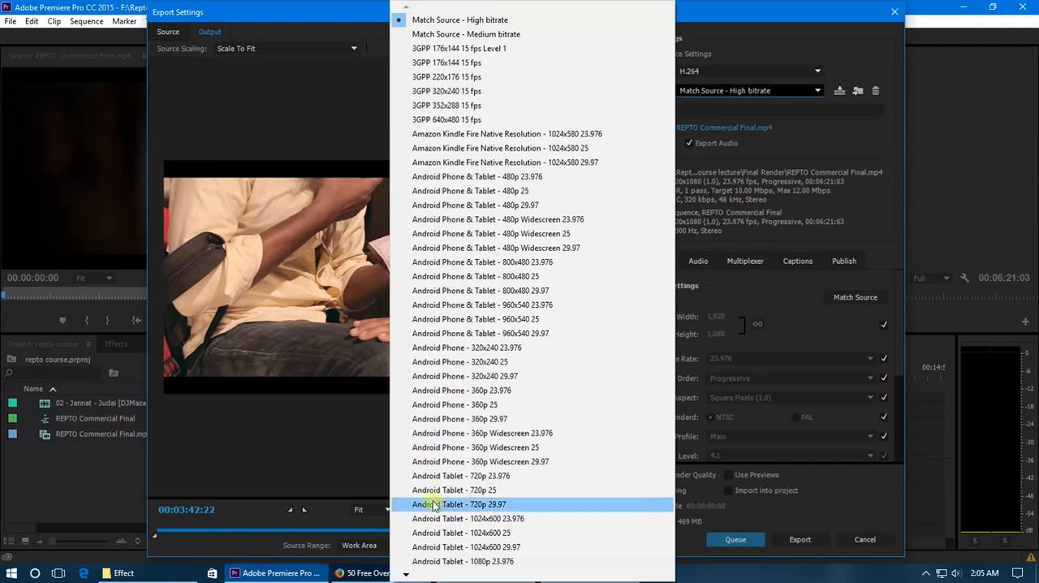
pyautogui.moveTo(406, 574)
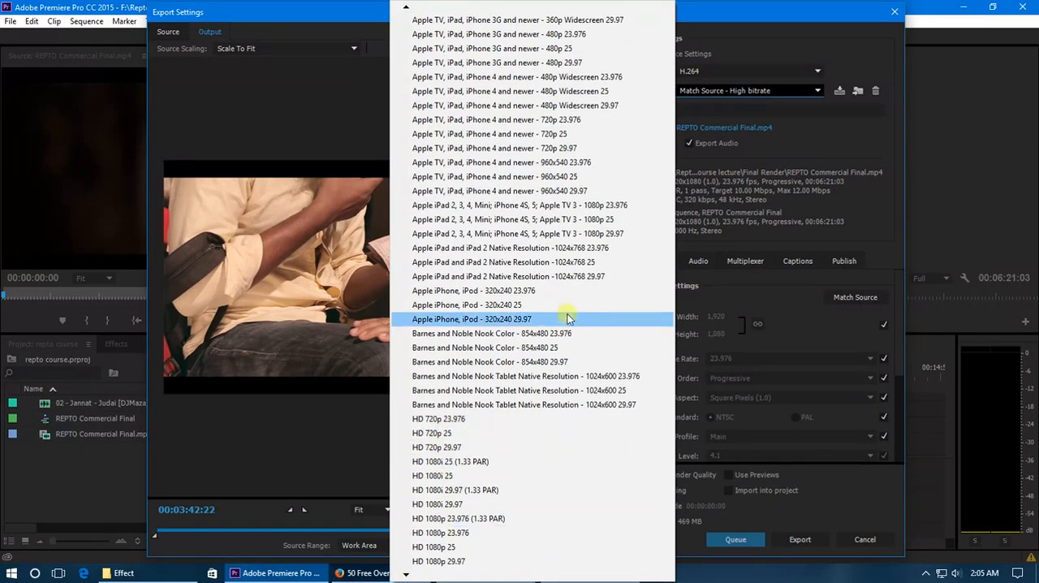
pyautogui.click(755, 292)
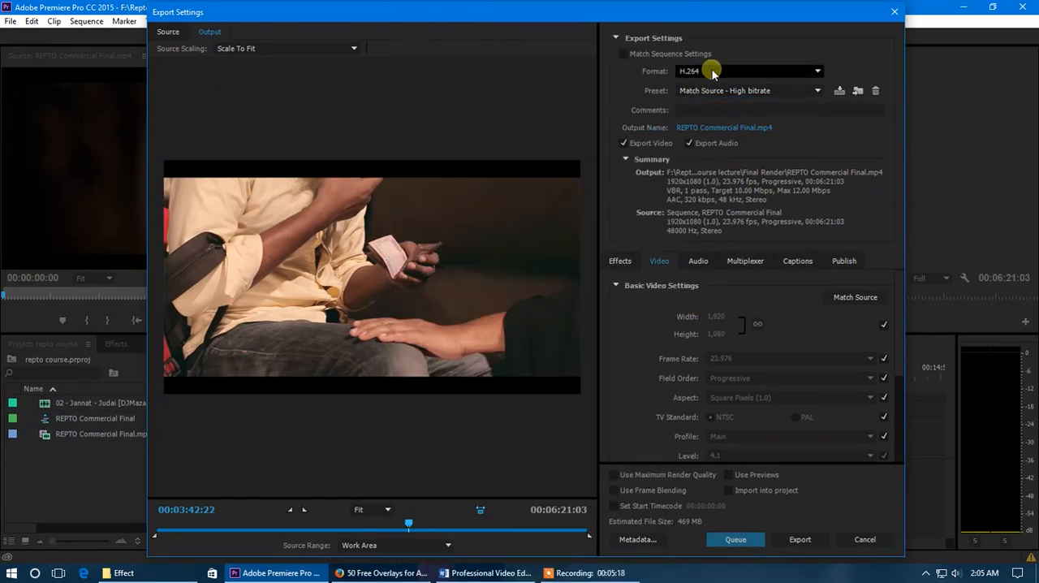
pyautogui.click(760, 92)
pyautogui.click(760, 91)
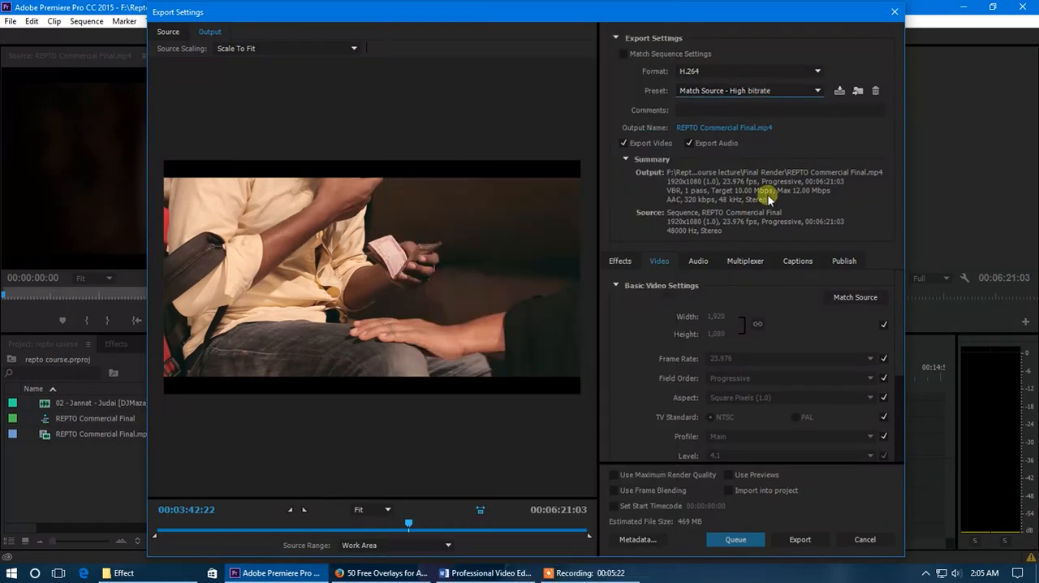
# Browse to the Desktop as a possible save location for the exported file, and cancel the change
pyautogui.click(728, 129)
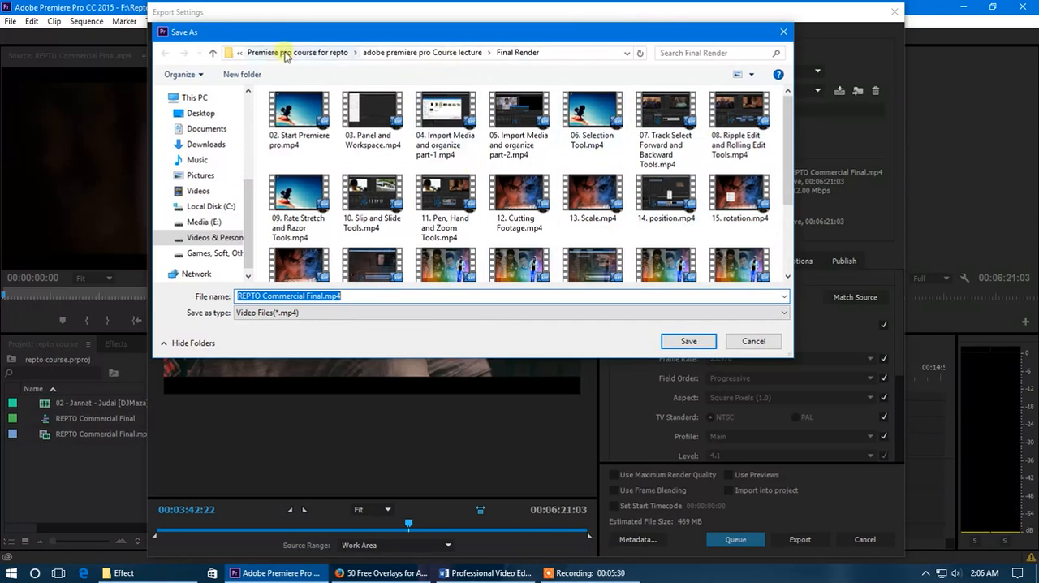
pyautogui.click(294, 52)
pyautogui.click(203, 113)
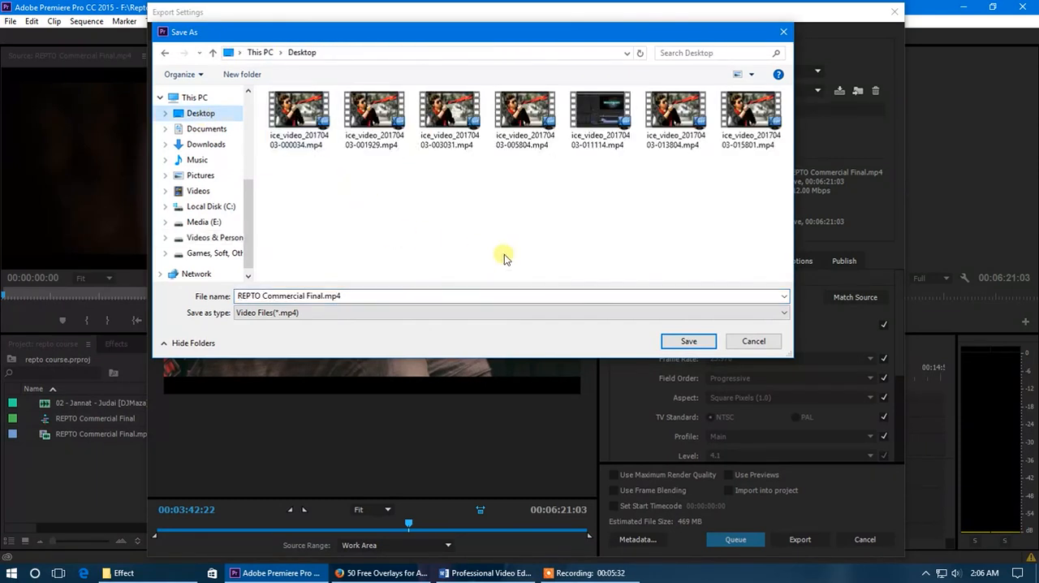
pyautogui.click(366, 297)
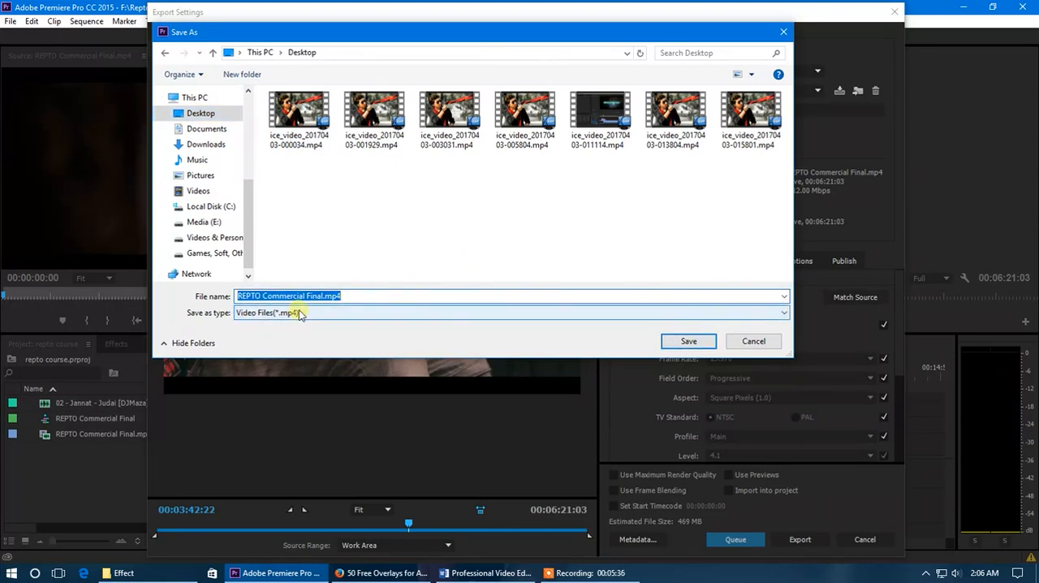
pyautogui.click(759, 345)
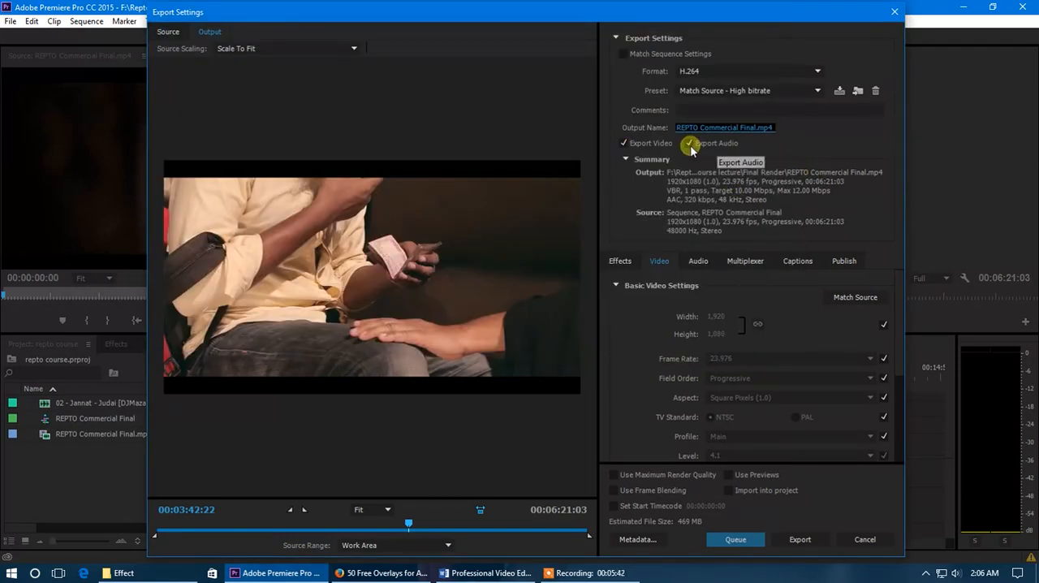
# Toggle Export Video off and back on, and do the same with Export Audio
pyautogui.click(623, 144)
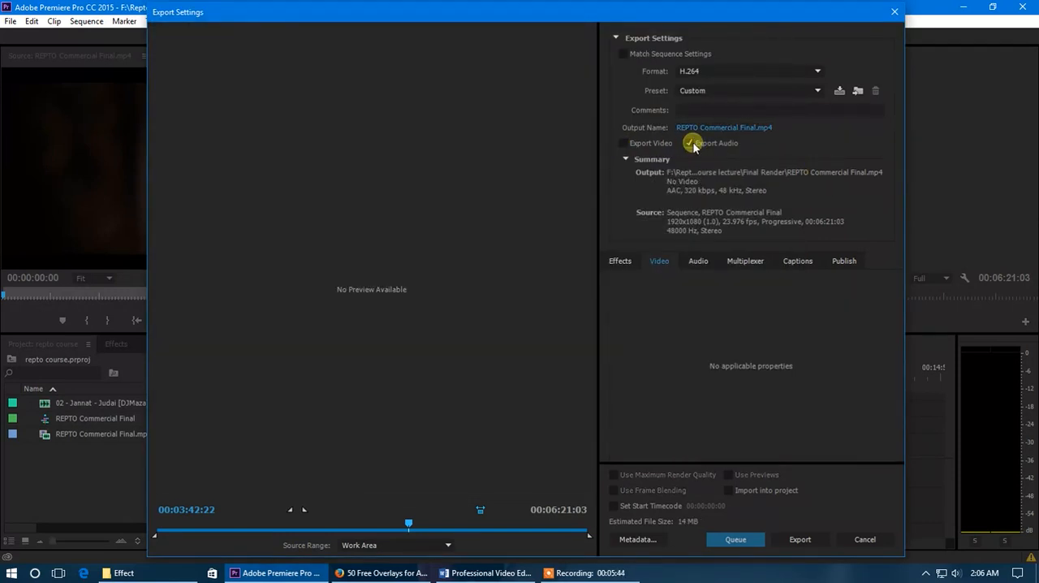
pyautogui.click(691, 144)
pyautogui.click(599, 244)
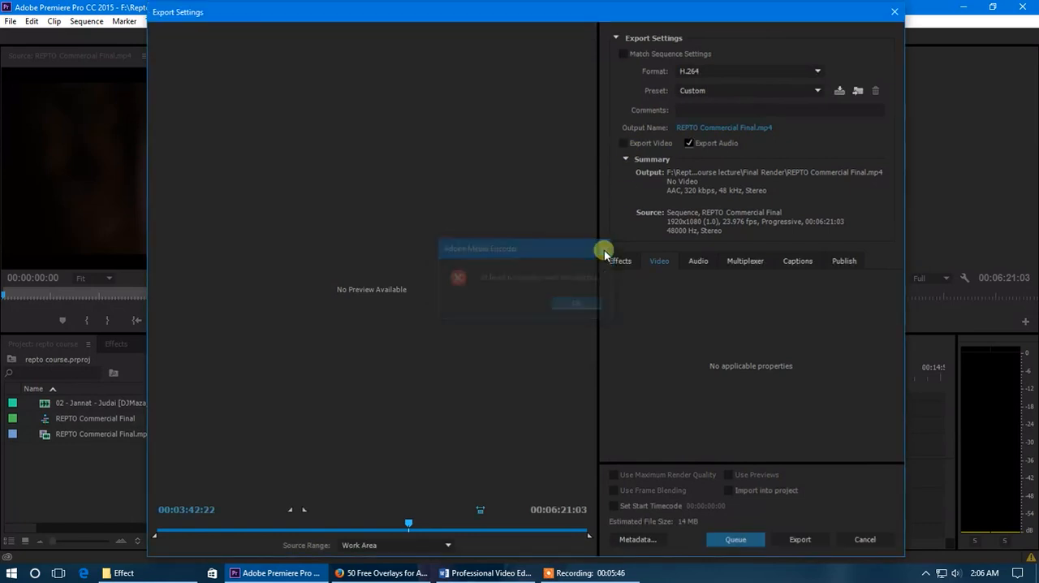
pyautogui.click(623, 143)
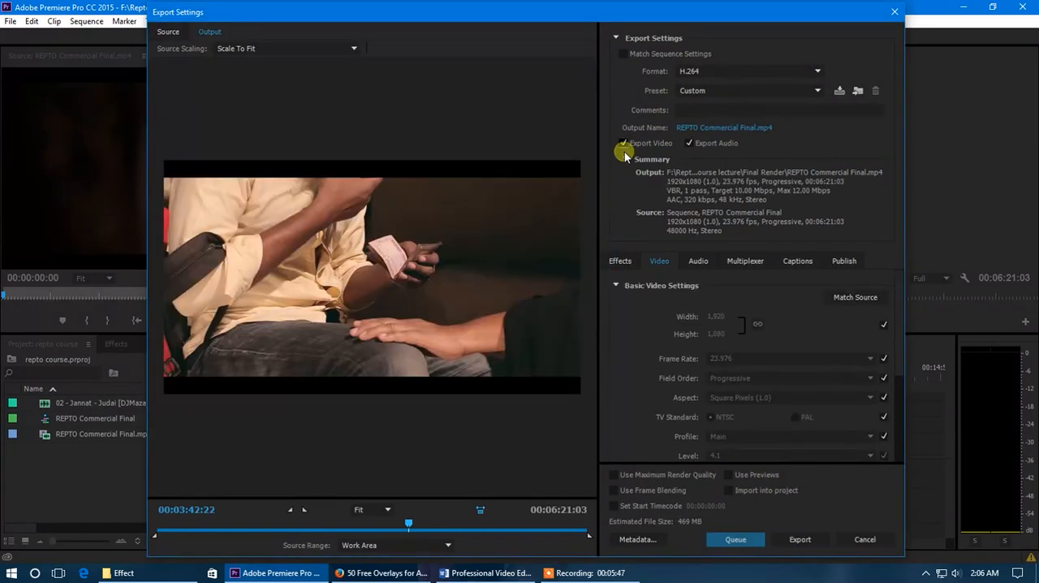
pyautogui.click(689, 143)
pyautogui.click(689, 142)
# Look through the export effects settings, such as Lumetri Look / LUT, Image Overlay and Name Overlay
pyautogui.click(623, 262)
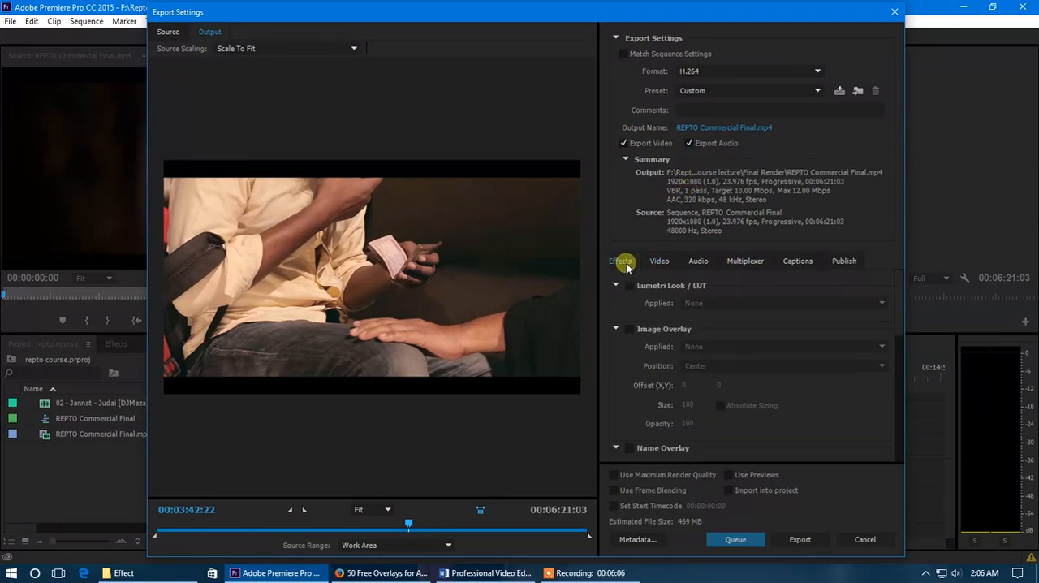
pyautogui.scroll(-2, 646, 347)
pyautogui.scroll(2, 645, 341)
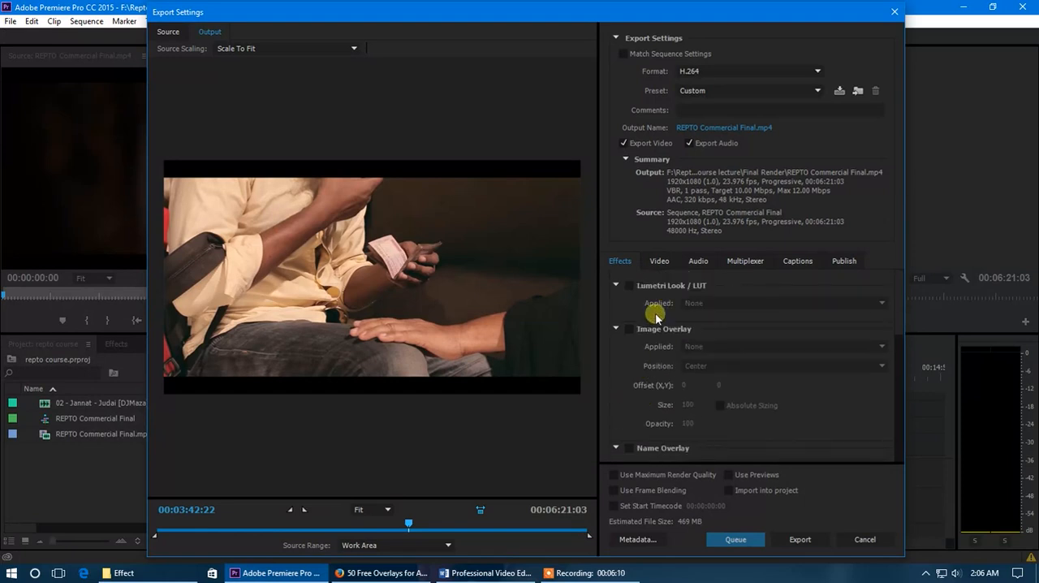
# Review the export's basic video settings and enable Render at Maximum Depth
pyautogui.click(654, 261)
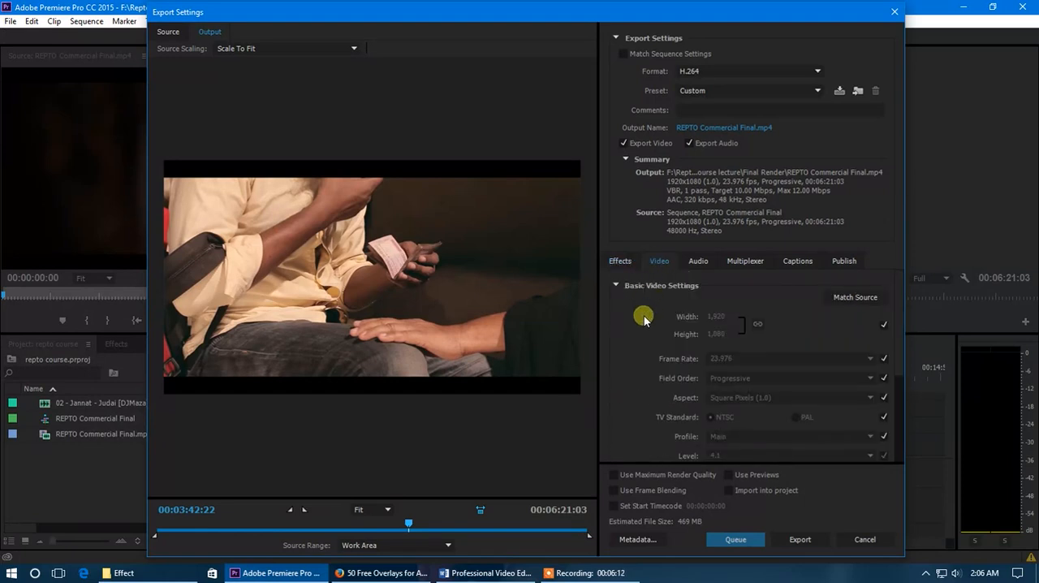
pyautogui.scroll(-3, 661, 320)
pyautogui.scroll(3, 660, 324)
pyautogui.scroll(-3, 714, 359)
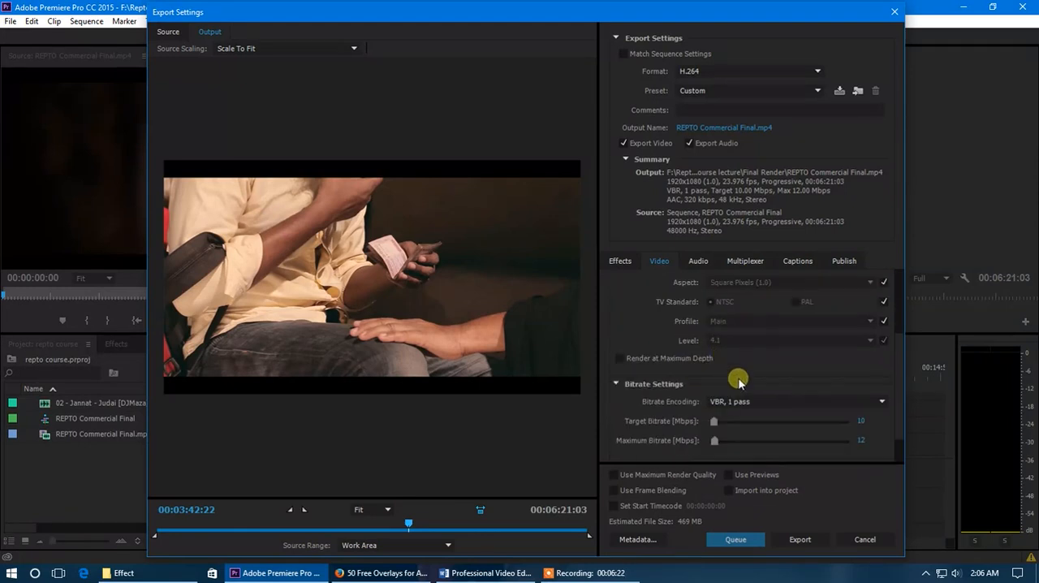
pyautogui.click(622, 359)
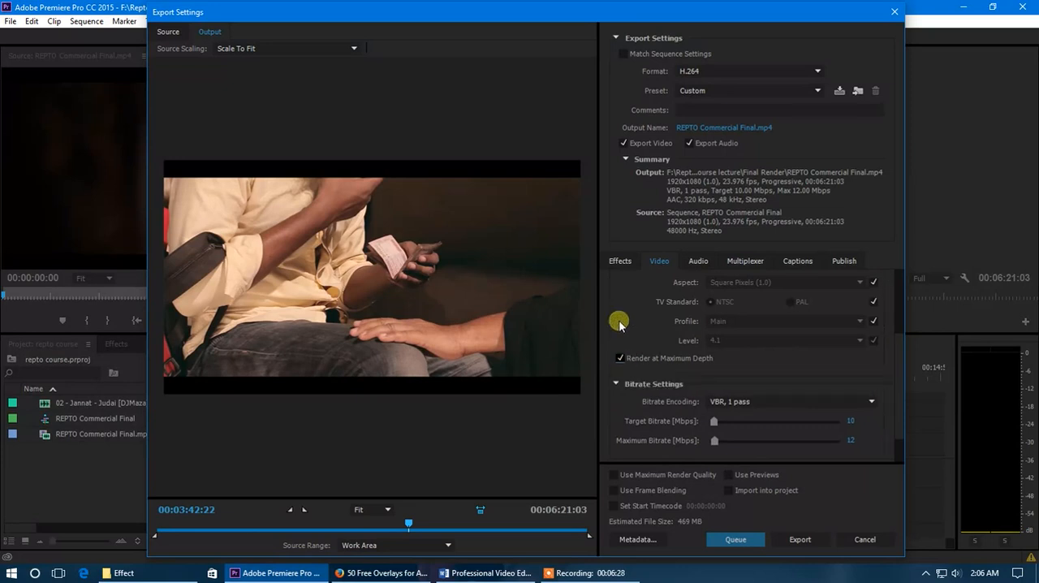
pyautogui.scroll(3, 619, 324)
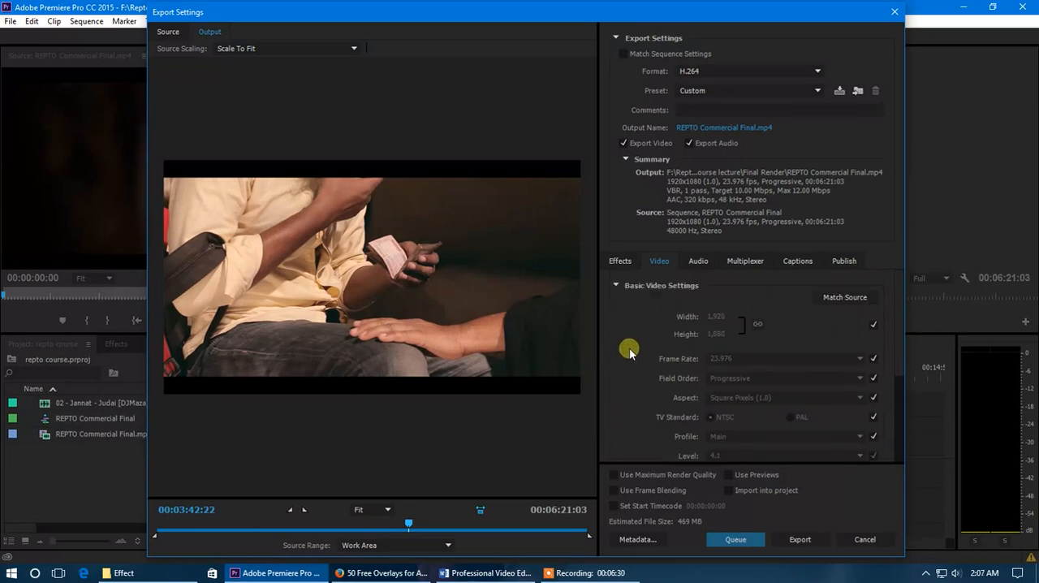
pyautogui.scroll(-3, 627, 347)
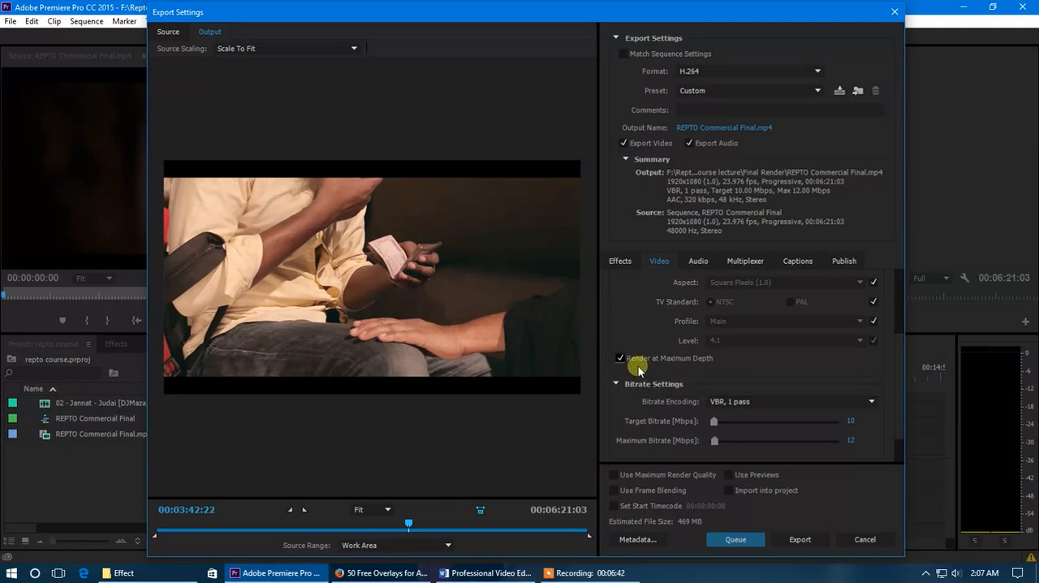
# Check the bitrate encoding options and keep VBR, 1 pass
pyautogui.scroll(-1, 902, 406)
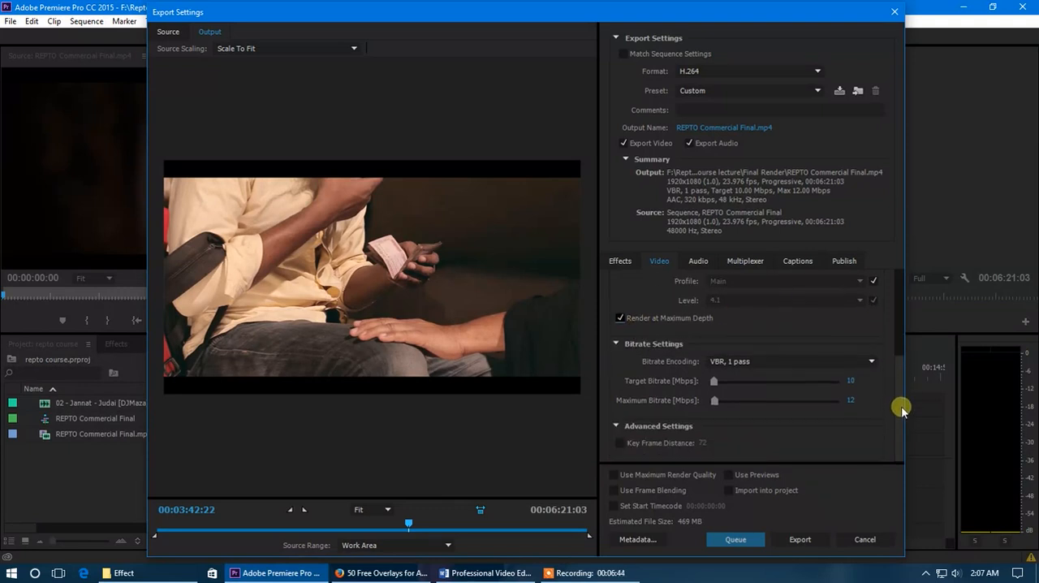
pyautogui.click(759, 362)
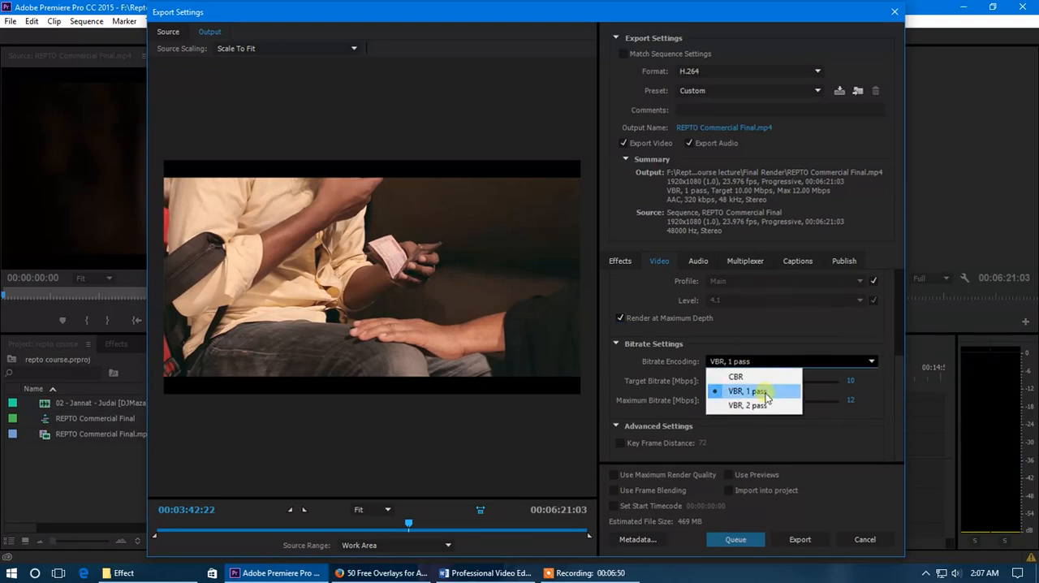
pyautogui.click(755, 391)
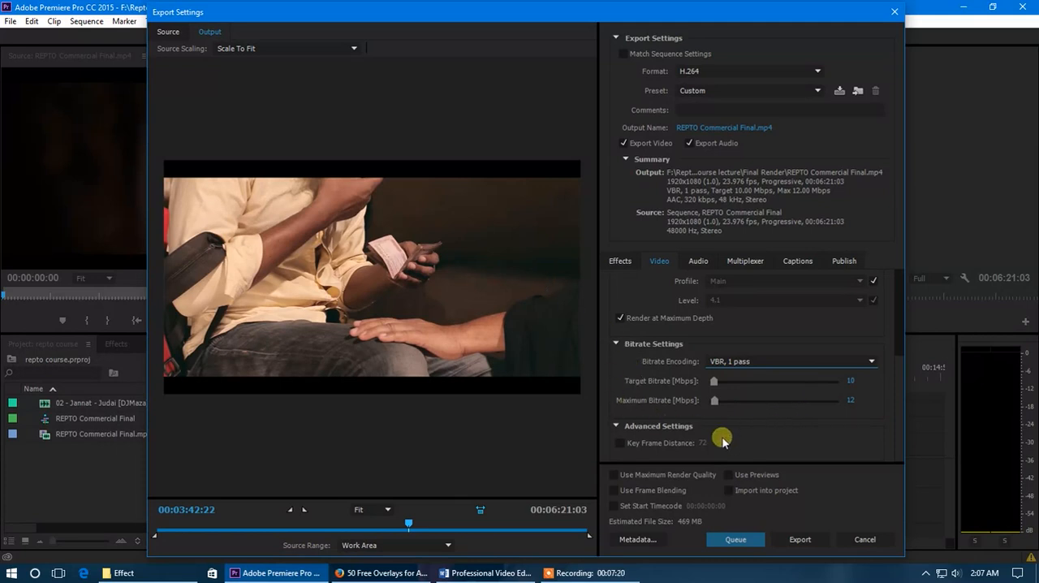
# Try target bitrates of 3, 51.21 and 5 Mbps for the export
pyautogui.click(848, 381)
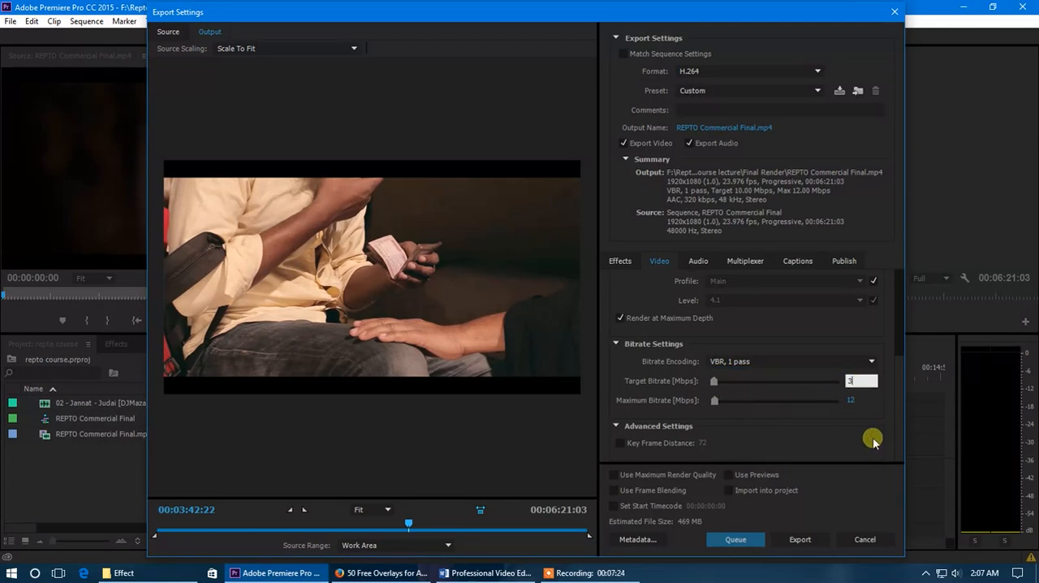
pyautogui.press('Return')
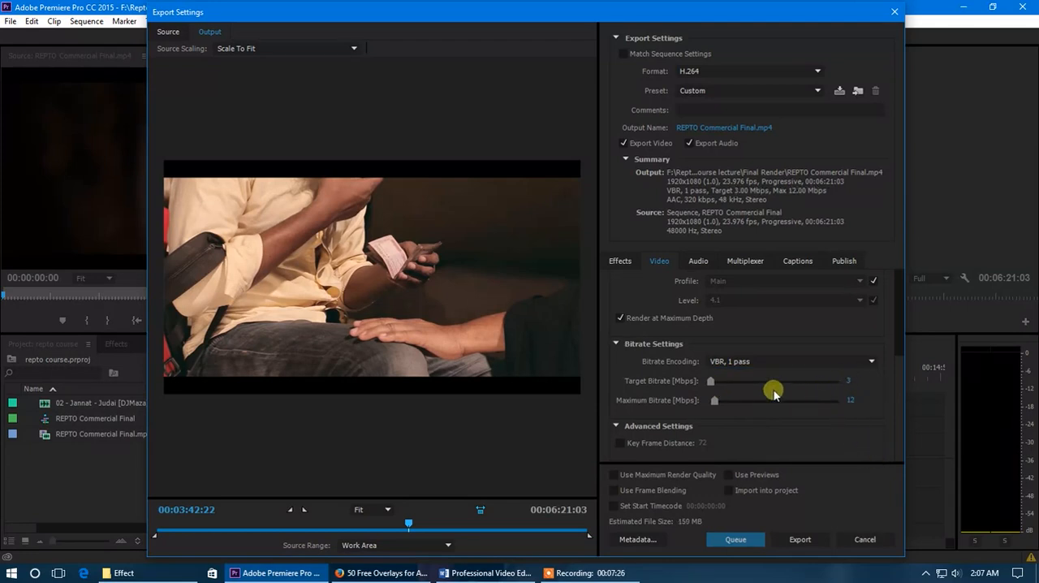
pyautogui.moveTo(711, 387); pyautogui.dragTo(712, 387)
pyautogui.moveTo(712, 391); pyautogui.dragTo(712, 390)
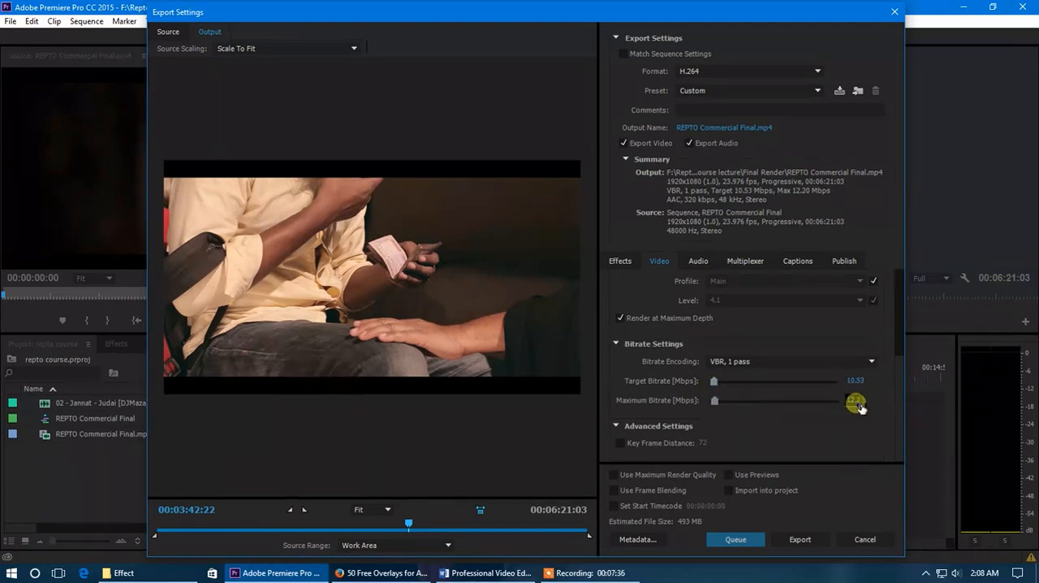
pyautogui.moveTo(714, 380); pyautogui.dragTo(730, 381)
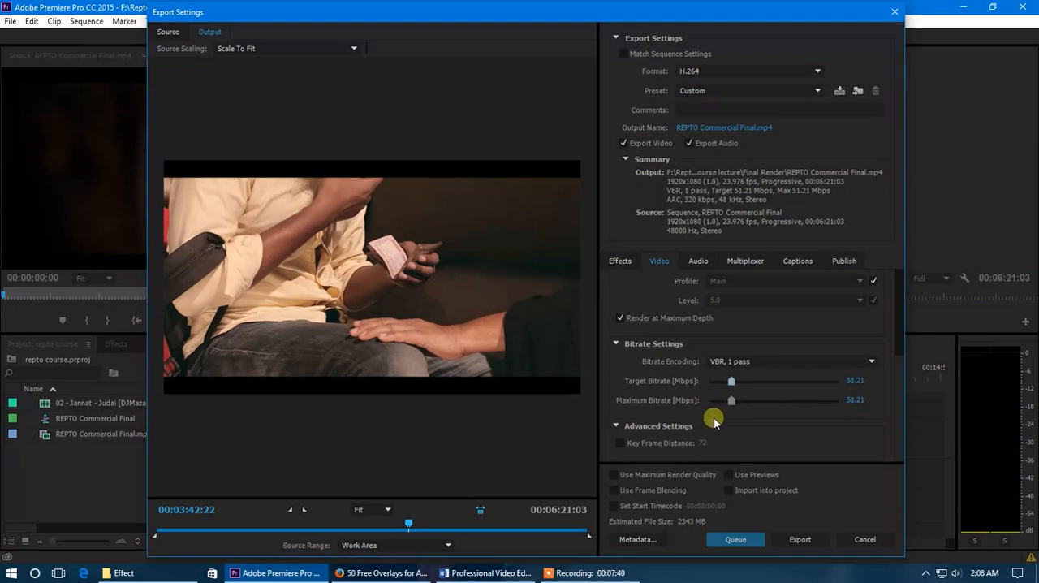
pyautogui.moveTo(731, 381); pyautogui.dragTo(719, 383)
pyautogui.moveTo(715, 384); pyautogui.dragTo(710, 382)
pyautogui.click(854, 380)
pyautogui.write('5')
pyautogui.press('Return')
# Set the target bitrate to 7 Mbps and the maximum bitrate to 9 Mbps
pyautogui.click(848, 381)
pyautogui.write('7')
pyautogui.press('Return')
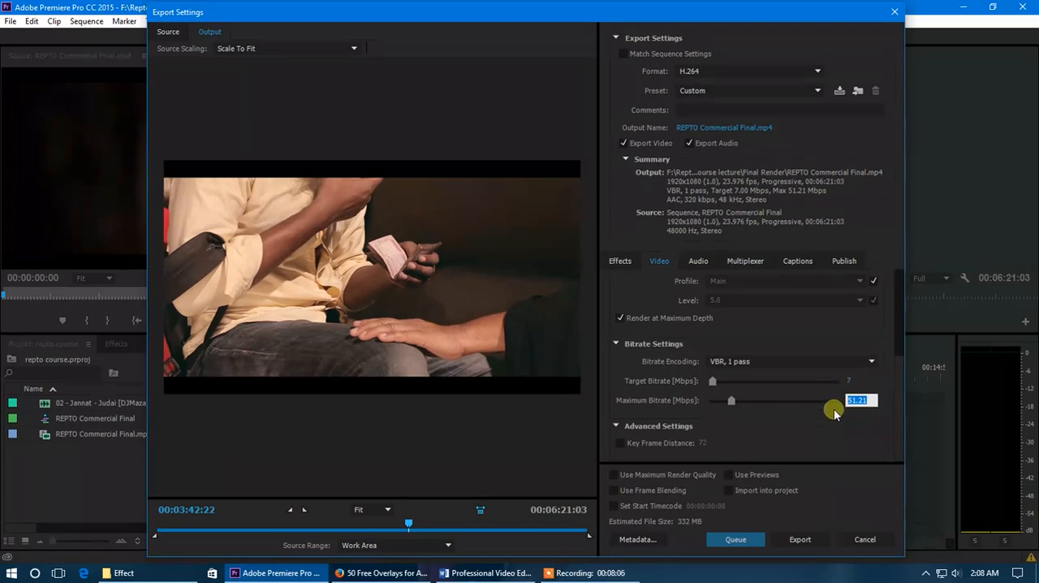
pyautogui.write('9')
pyautogui.click(852, 421)
pyautogui.moveTo(901, 380); pyautogui.dragTo(896, 402)
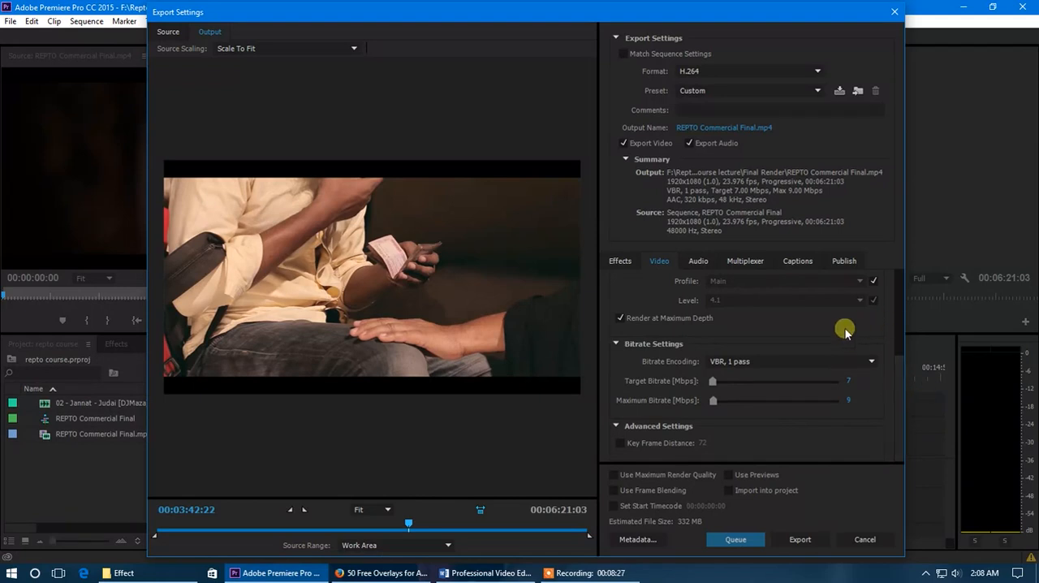
pyautogui.click(848, 382)
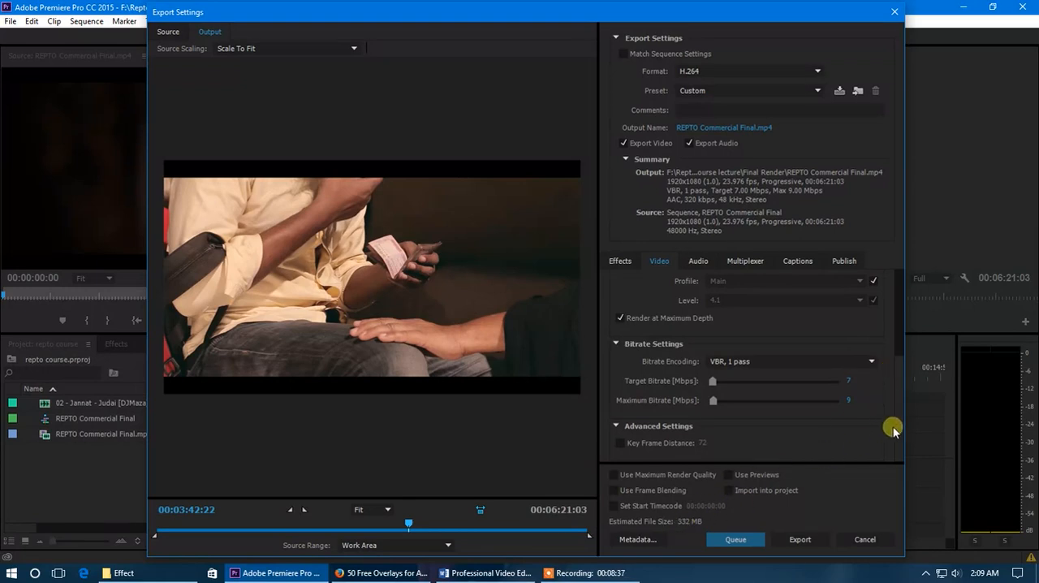
# Recheck the video settings and enable Use Maximum Render Quality for the export
pyautogui.scroll(1, 895, 431)
pyautogui.scroll(-1, 899, 399)
pyautogui.scroll(3, 899, 389)
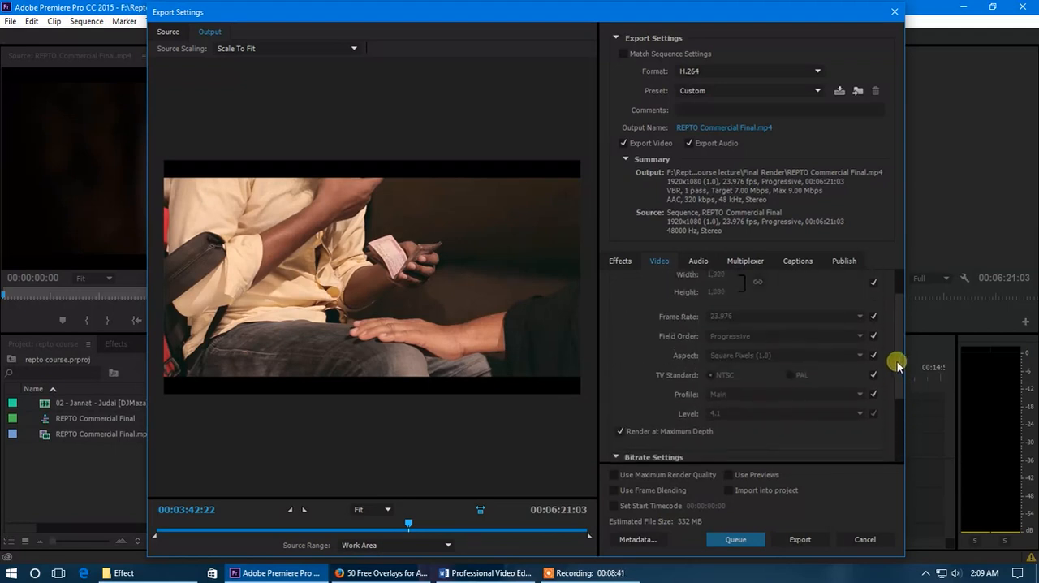
pyautogui.scroll(-3, 897, 365)
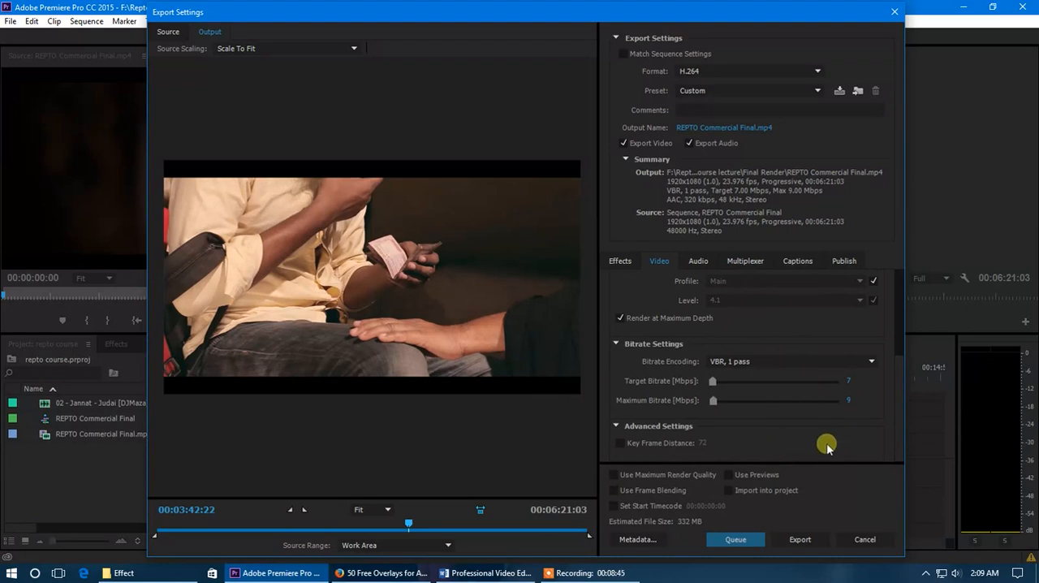
pyautogui.moveTo(902, 414)
pyautogui.mouseDown()
pyautogui.moveTo(902, 340)
pyautogui.moveTo(890, 429)
pyautogui.mouseUp()
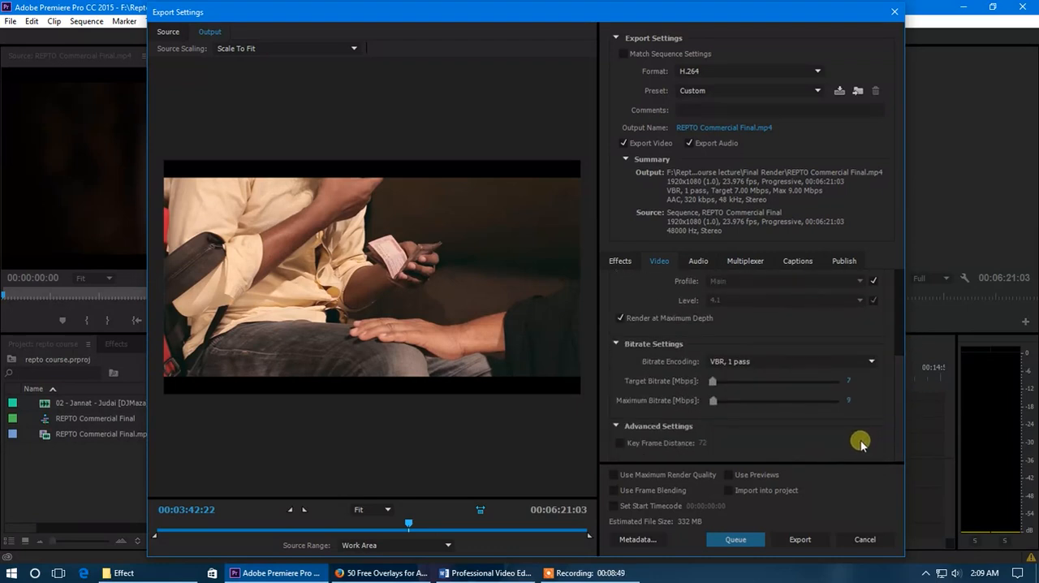
pyautogui.click(613, 475)
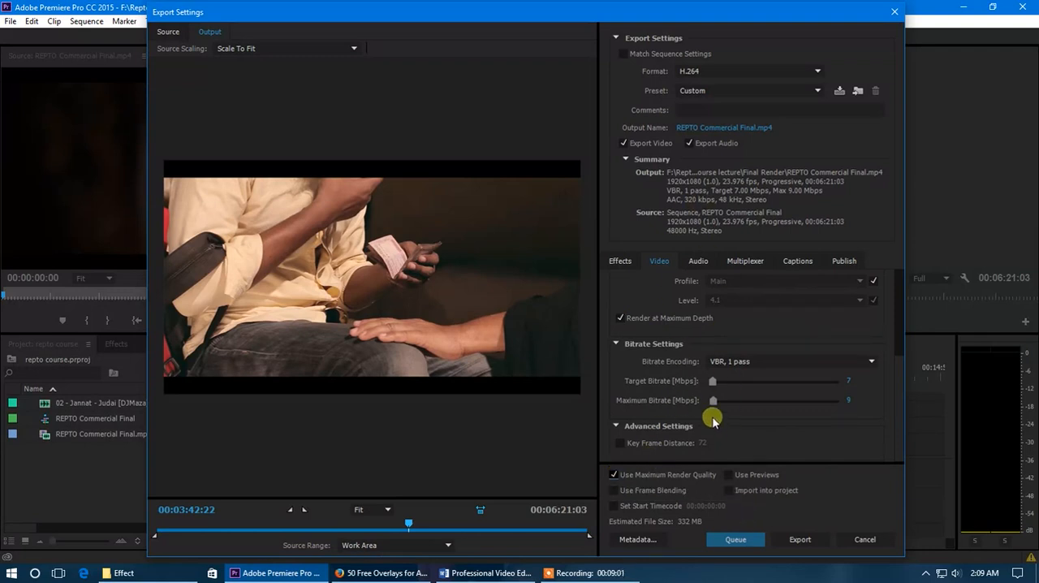
# Look through the export's audio, multiplexer, captions and publish settings
pyautogui.click(698, 261)
pyautogui.click(745, 260)
pyautogui.click(797, 260)
pyautogui.click(841, 261)
pyautogui.click(740, 261)
pyautogui.click(698, 262)
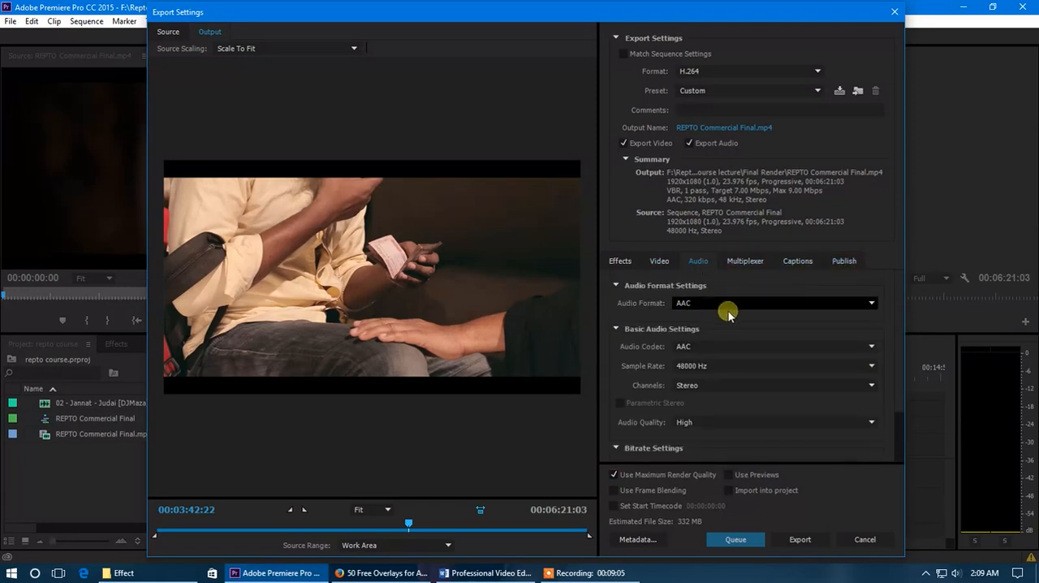
pyautogui.scroll(-2, 717, 404)
pyautogui.click(748, 263)
pyautogui.click(799, 261)
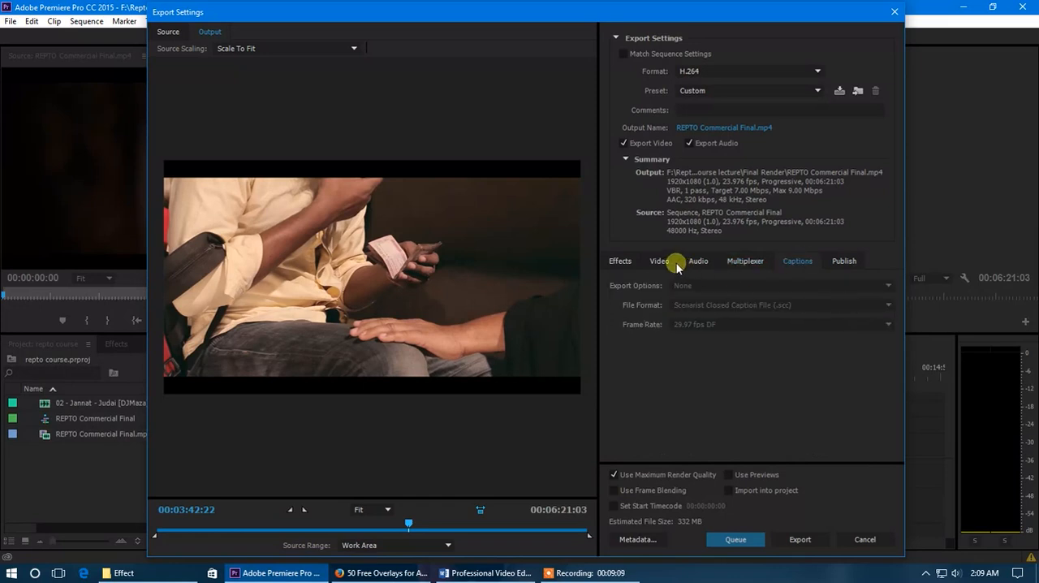
# Toggle publishing to YouTube on and back off, and return to the export's video settings
pyautogui.click(842, 261)
pyautogui.click(631, 287)
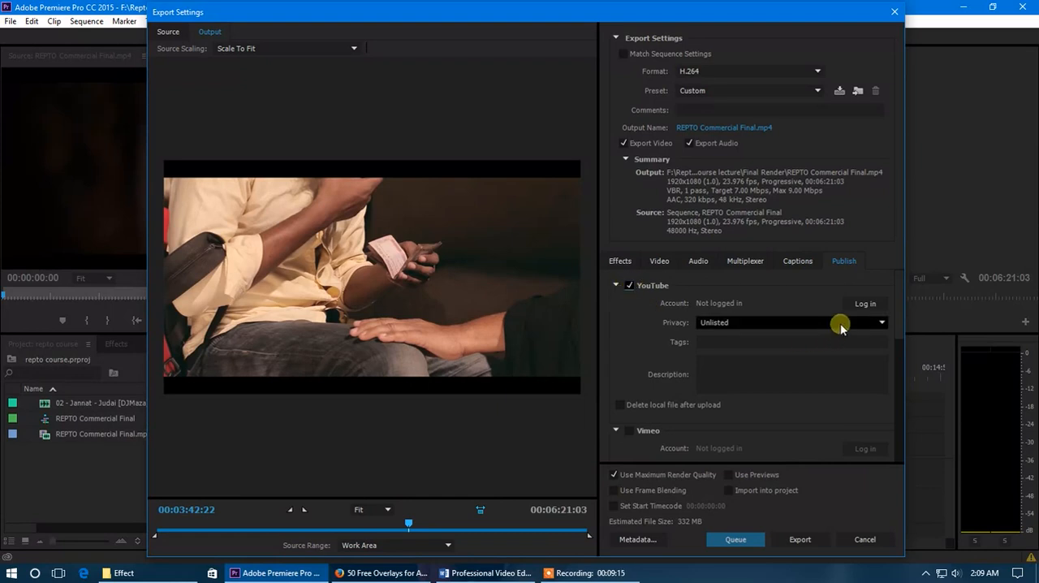
pyautogui.click(628, 286)
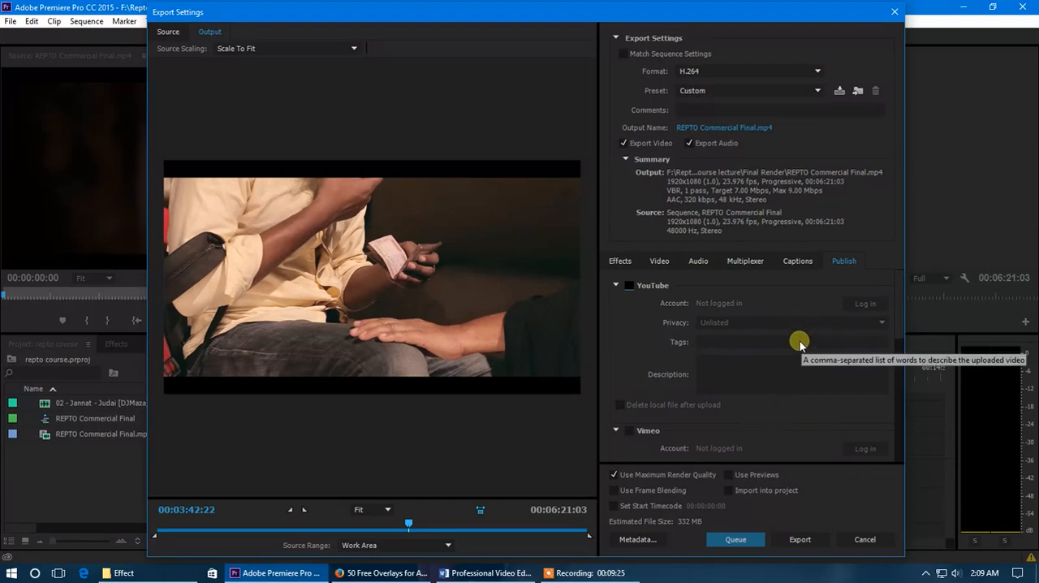
pyautogui.click(662, 262)
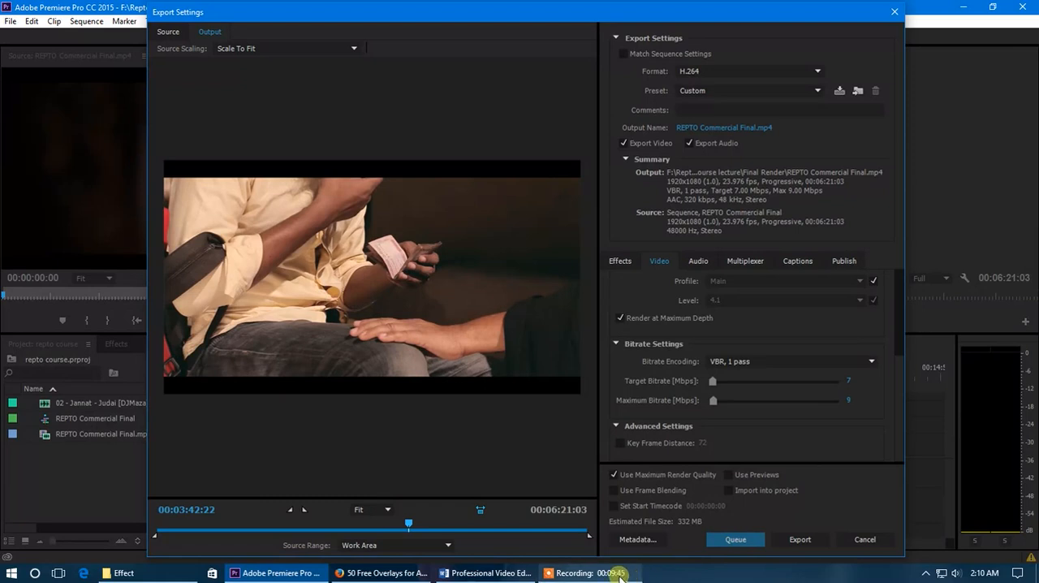
pyautogui.moveTo(620, 576)
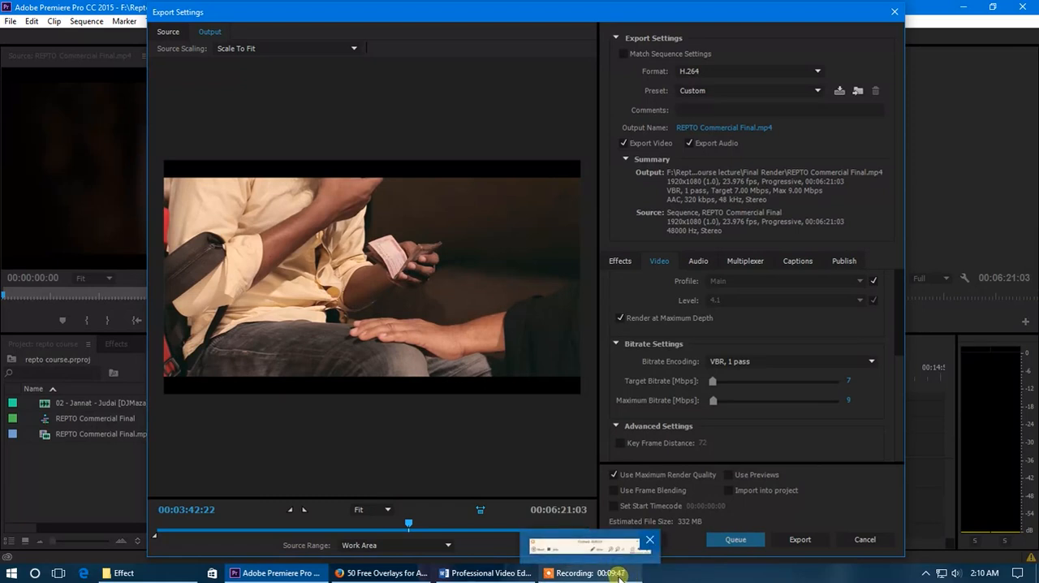